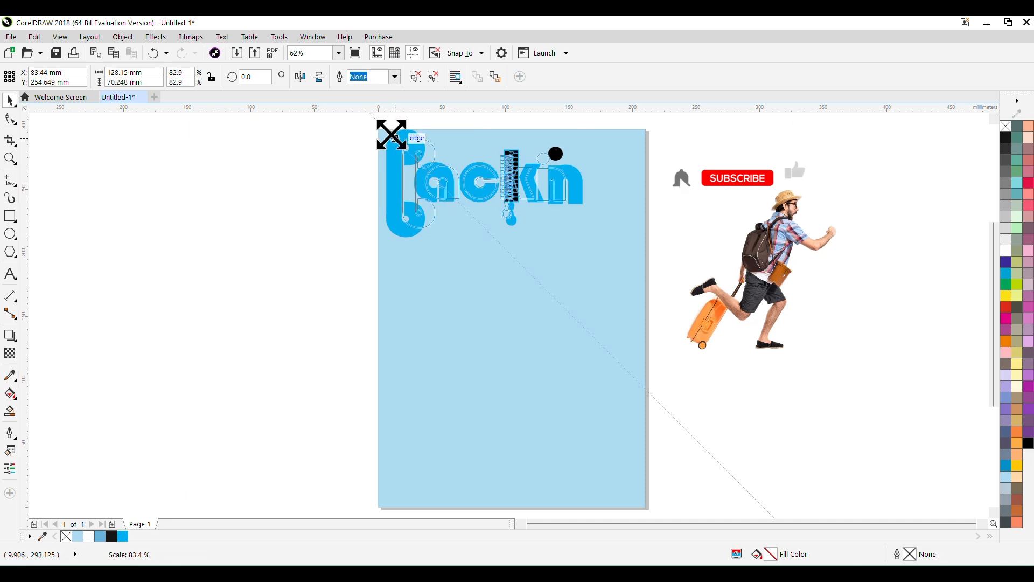
# Step: Shrink the Packn logo and position it in the upper-left corner of the page
pyautogui.moveTo(506, 180); pyautogui.dragTo(478, 171)
pyautogui.click(358, 219)
# Step: Add the text "Travel Bag Company" below the logo and give it a white fill and white outline
pyautogui.press('F8')
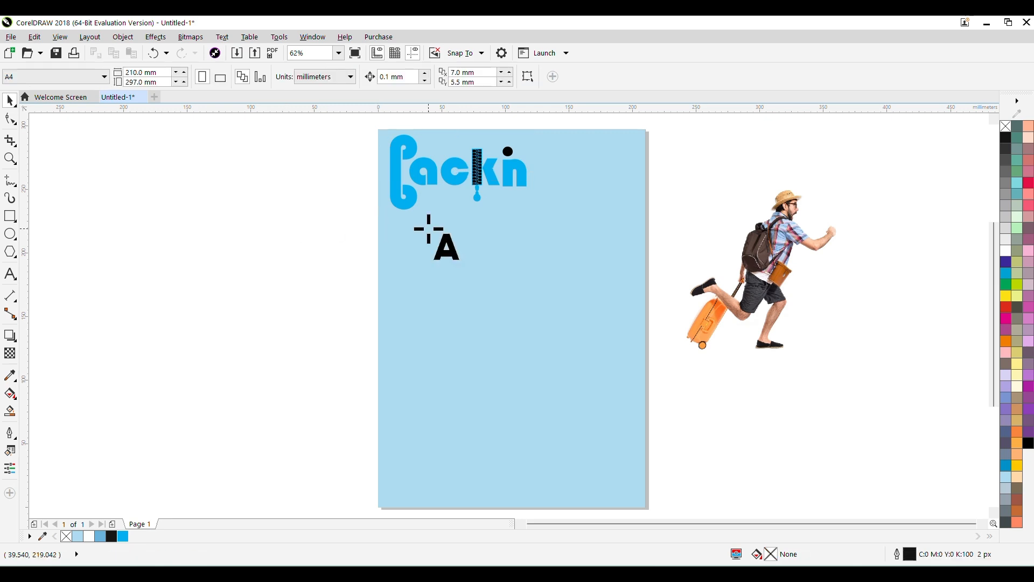
pyautogui.click(427, 213)
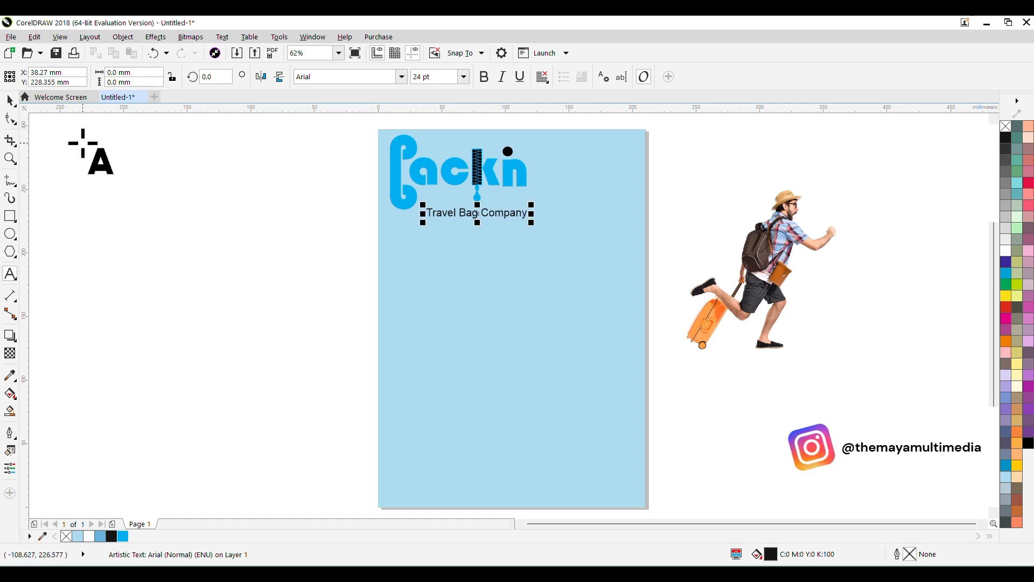
pyautogui.click(9, 100)
pyautogui.click(1007, 251)
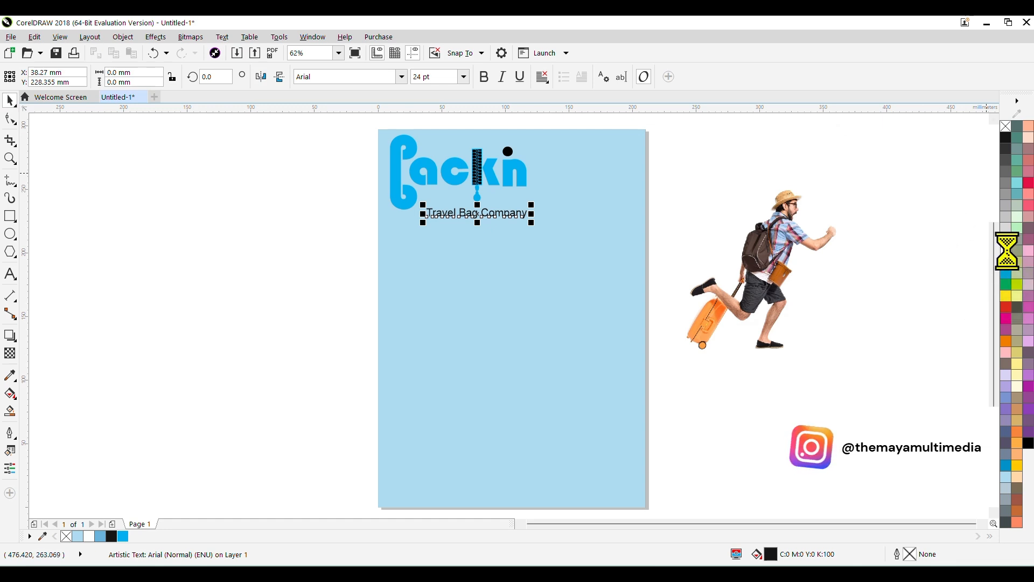
pyautogui.rightClick(1007, 251)
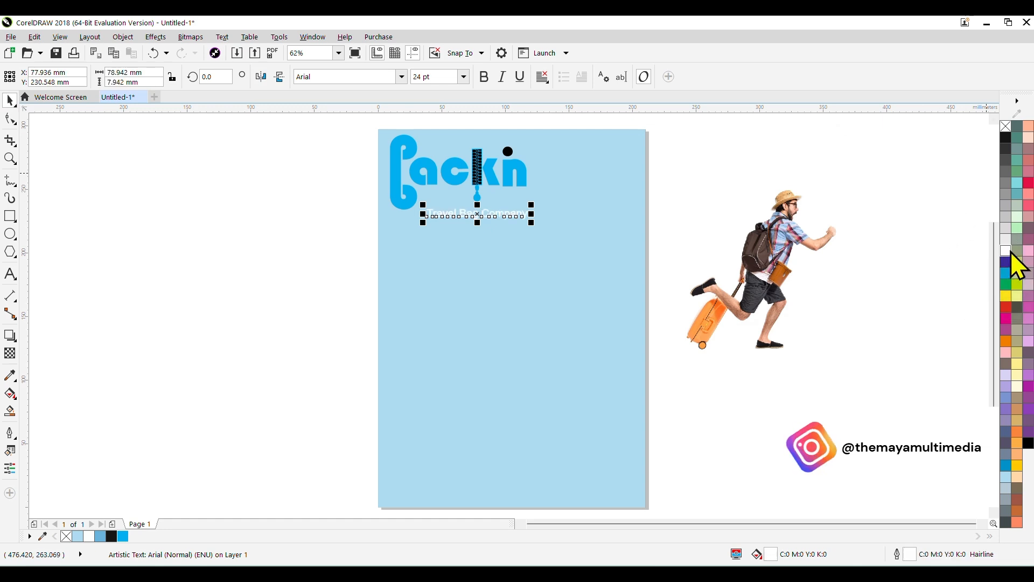
# Step: Set the tagline's font to Arial Rounded MT Bold and move it up close beneath the logo letters
pyautogui.click(402, 77)
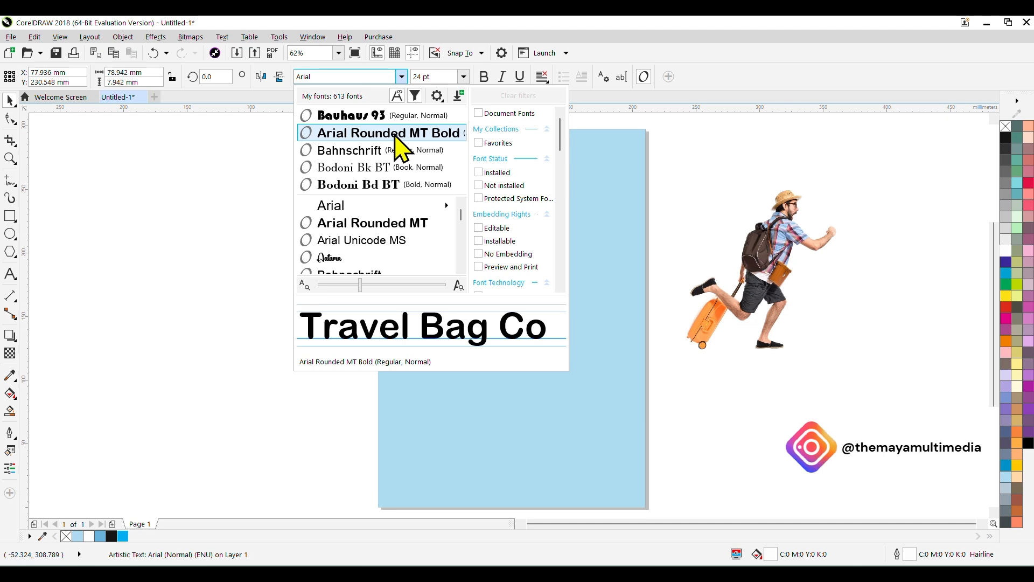
pyautogui.click(396, 134)
pyautogui.scroll(5, 482, 203)
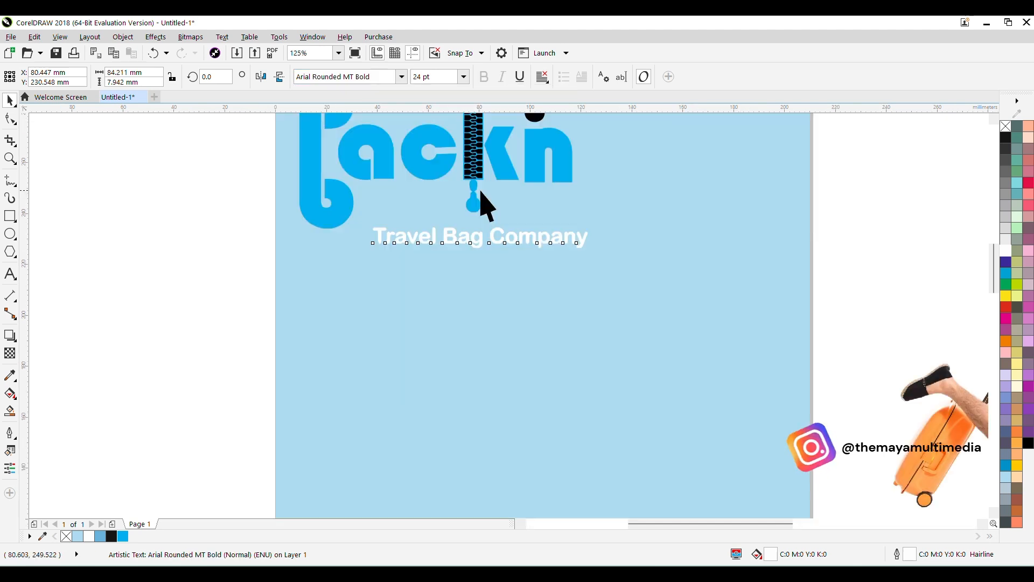
pyautogui.moveTo(478, 286); pyautogui.dragTo(469, 206)
pyautogui.scroll(-5, 456, 247)
pyautogui.click(482, 264)
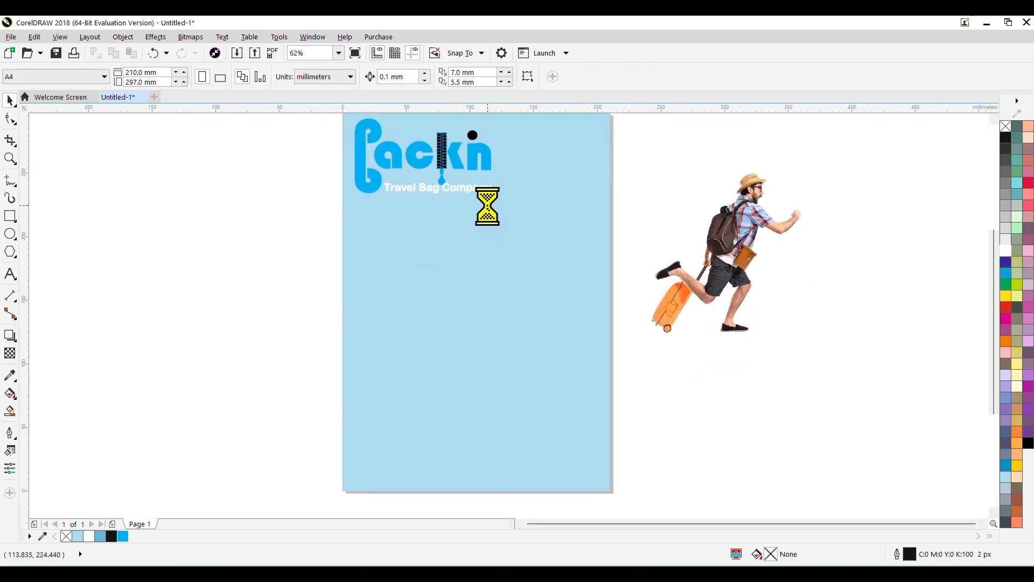
# Step: Draw a circle about 282 mm in diameter overlapping the lower left part of the page
pyautogui.click(10, 234)
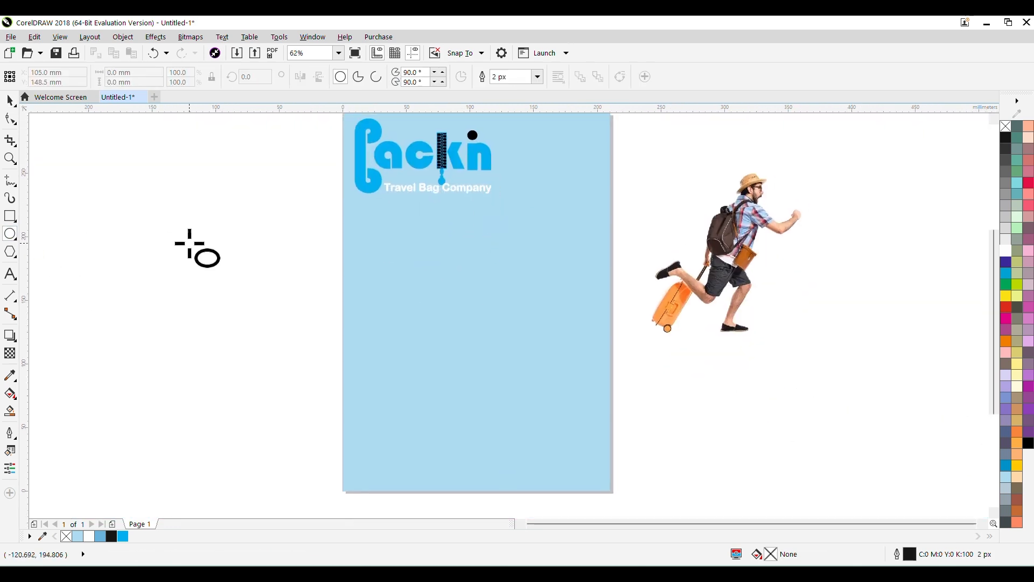
pyautogui.moveTo(144, 183); pyautogui.dragTo(411, 488)
pyautogui.click(9, 100)
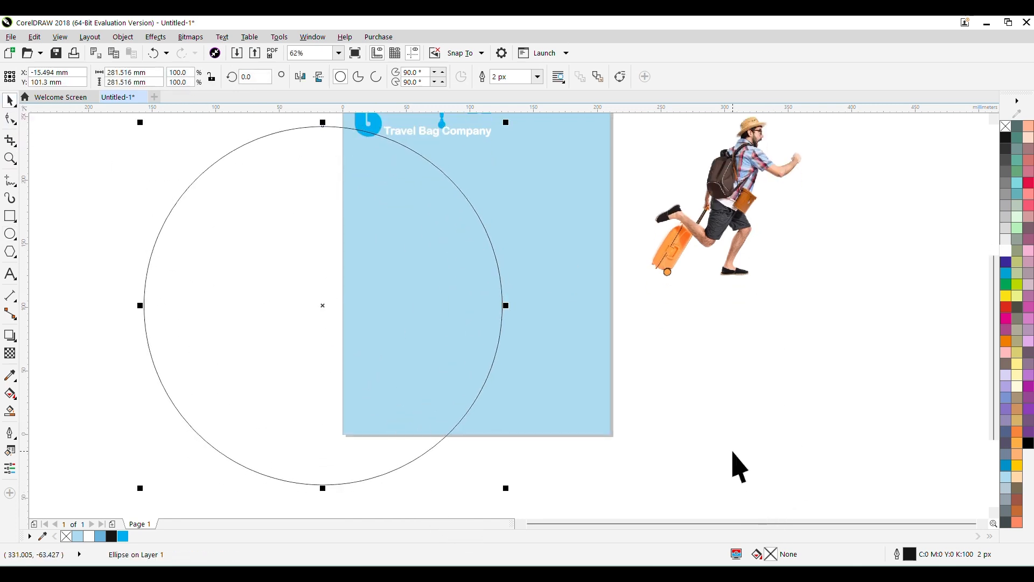
# Step: Fill the circle with a medium sky blue (C60 M7 Y0 K0) and remove its outline
pyautogui.click(1007, 480)
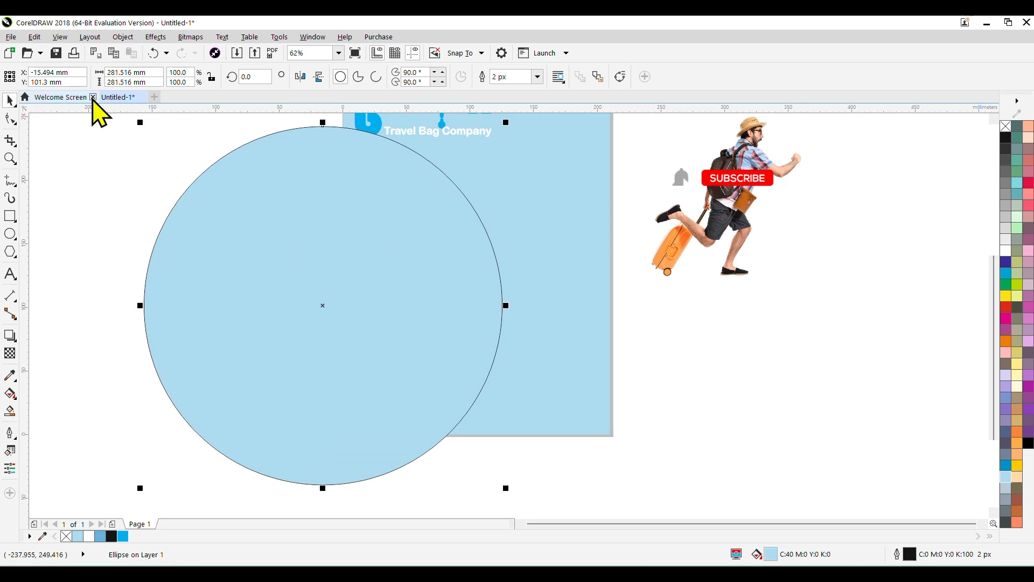
pyautogui.doubleClick(770, 554)
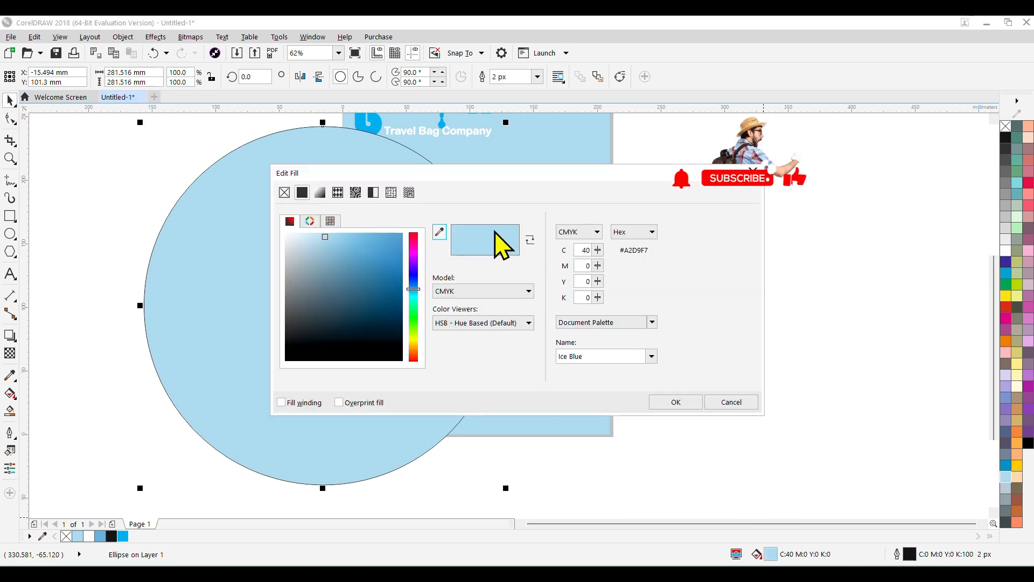
pyautogui.moveTo(328, 237); pyautogui.dragTo(358, 237)
pyautogui.click(684, 403)
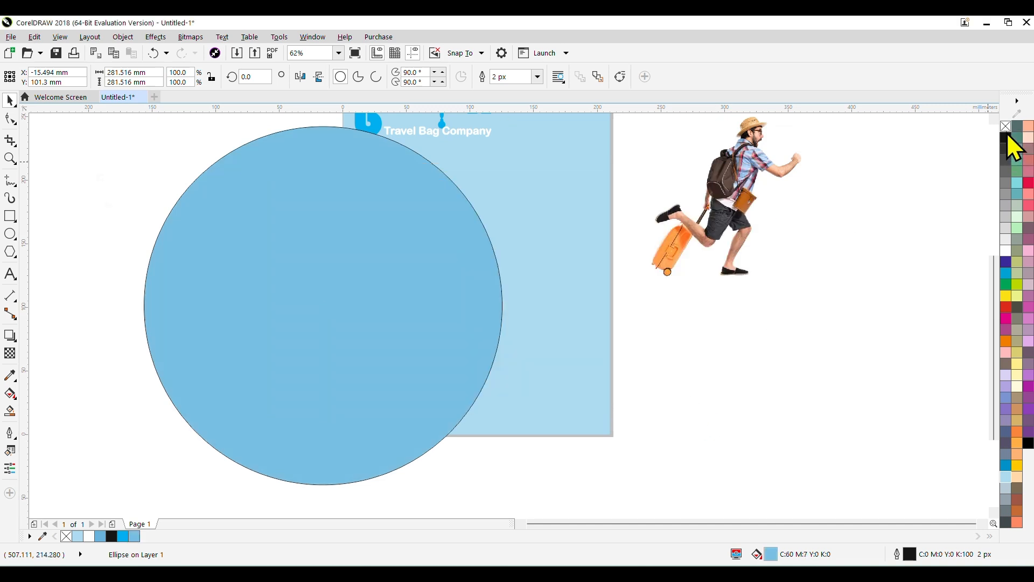
pyautogui.rightClick(1006, 126)
# Step: Apply a uniform transparency of 61 to the blue circle
pyautogui.click(8, 354)
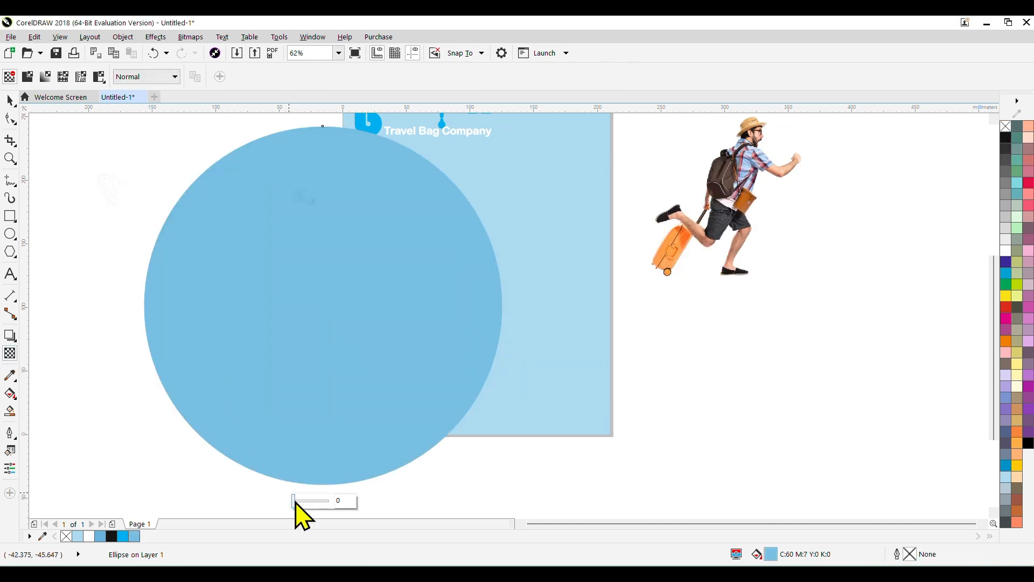
pyautogui.moveTo(296, 502); pyautogui.dragTo(314, 502)
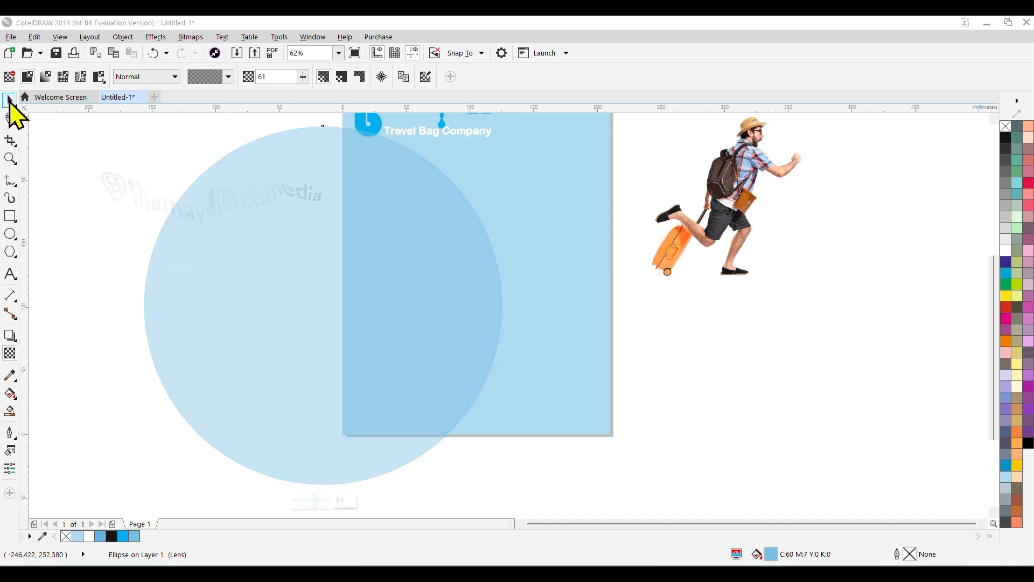
pyautogui.click(10, 100)
# Step: Move the circle over the lower part of the page and PowerClip it inside the light blue background
pyautogui.moveTo(268, 272); pyautogui.dragTo(359, 305)
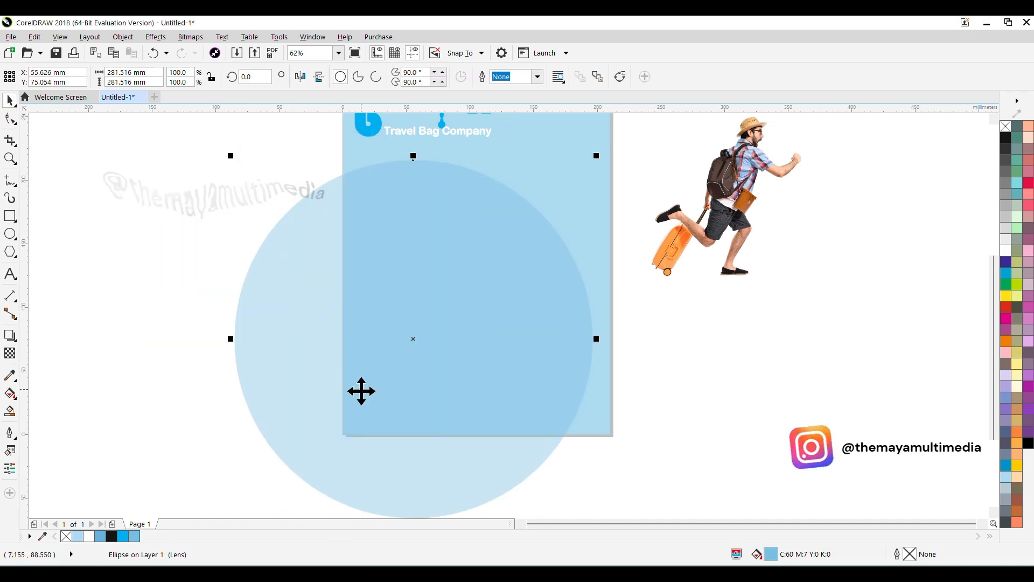
pyautogui.moveTo(358, 443); pyautogui.dragTo(364, 434)
pyautogui.scroll(-1, 487, 307)
pyautogui.scroll(1, 484, 317)
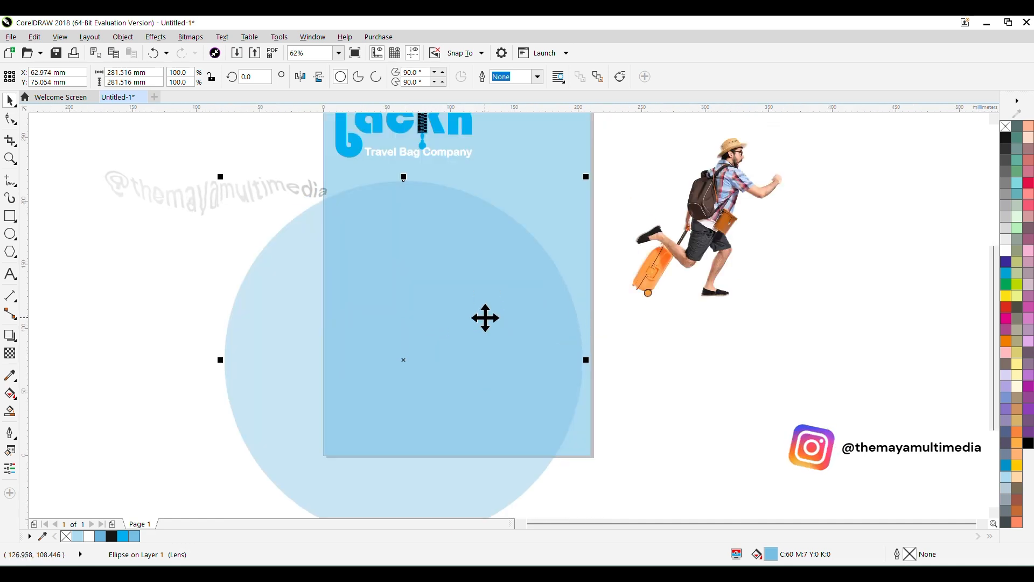
pyautogui.rightClick(484, 286)
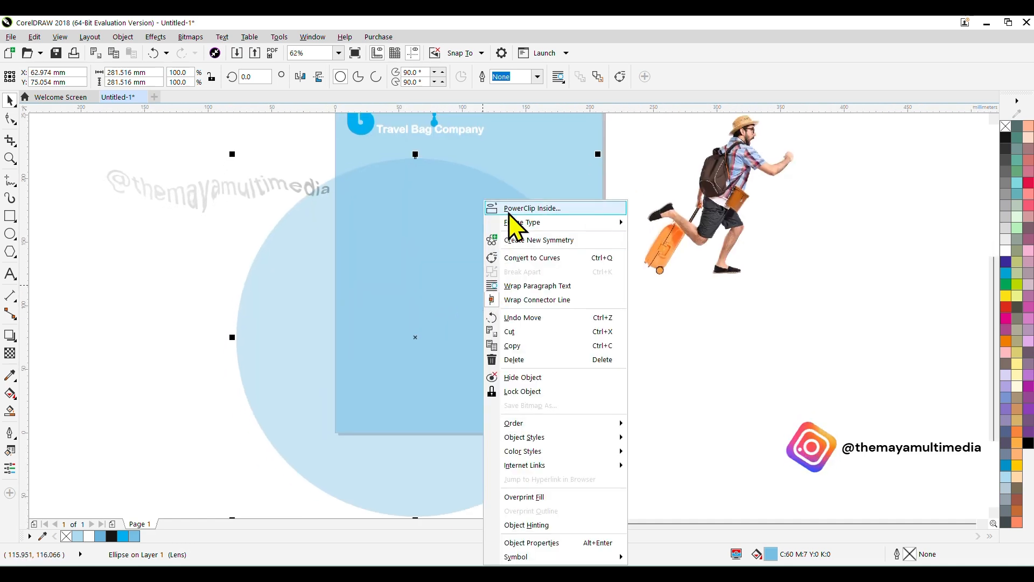
pyautogui.click(512, 210)
pyautogui.click(574, 128)
# Step: Place the running tourist image over the circle on the page and enlarge it to about 213 mm wide
pyautogui.moveTo(566, 197); pyautogui.dragTo(551, 217)
pyautogui.click(739, 305)
pyautogui.moveTo(741, 312); pyautogui.dragTo(741, 319)
pyautogui.moveTo(729, 198); pyautogui.dragTo(444, 341)
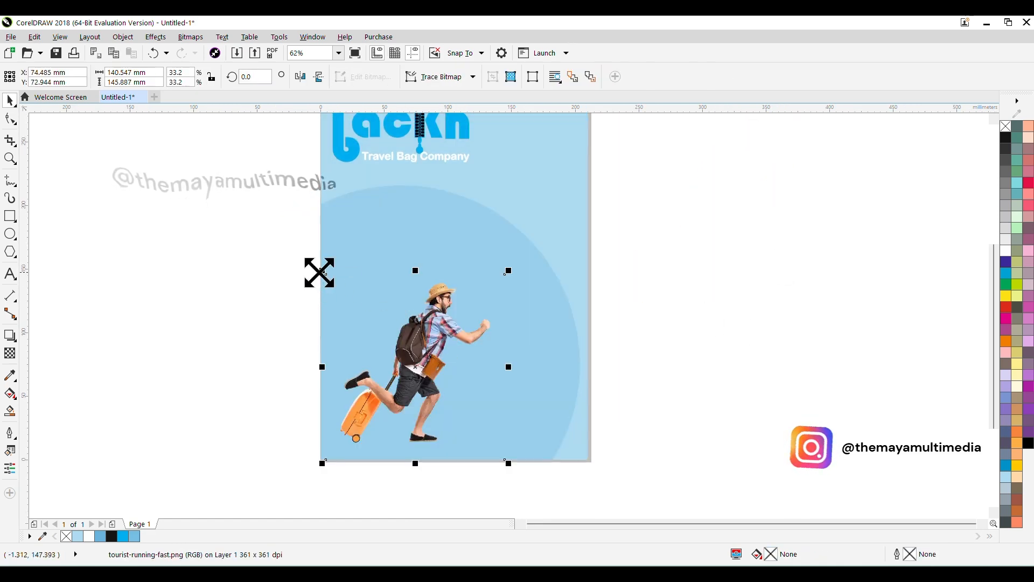
pyautogui.moveTo(319, 273); pyautogui.dragTo(231, 218)
pyautogui.moveTo(441, 347); pyautogui.dragTo(415, 303)
pyautogui.moveTo(416, 302); pyautogui.dragTo(469, 296)
# Step: Try mirroring the tourist image horizontally, and flip it back to its original direction
pyautogui.click(300, 76)
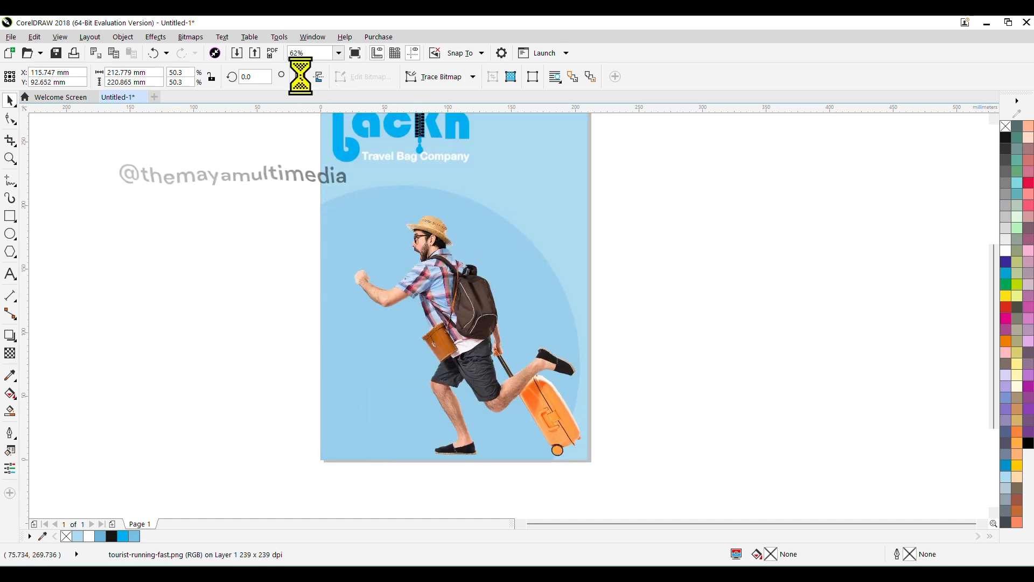
pyautogui.click(300, 76)
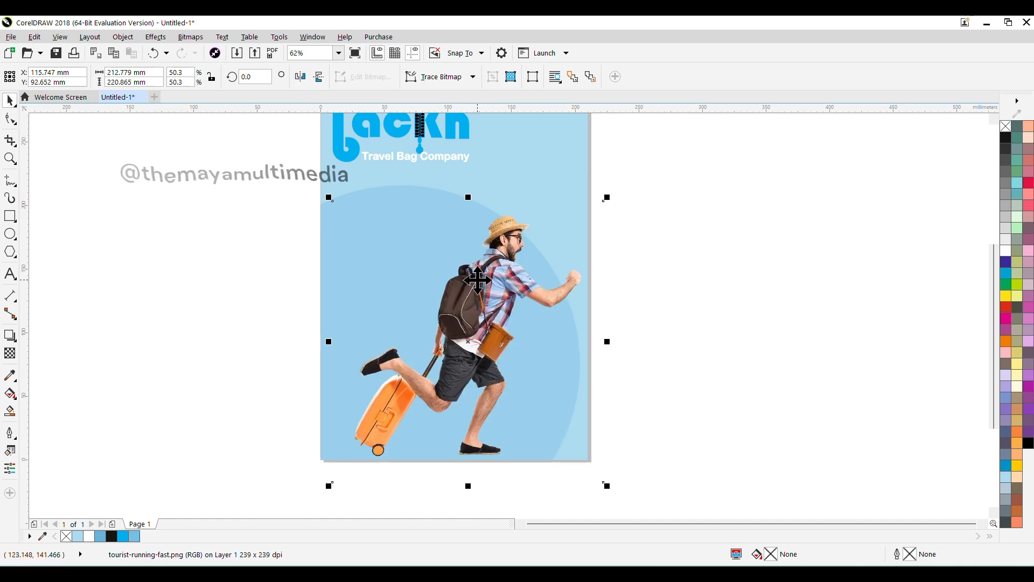
# Step: PowerClip the tourist image inside the light blue page background
pyautogui.scroll(2, 487, 318)
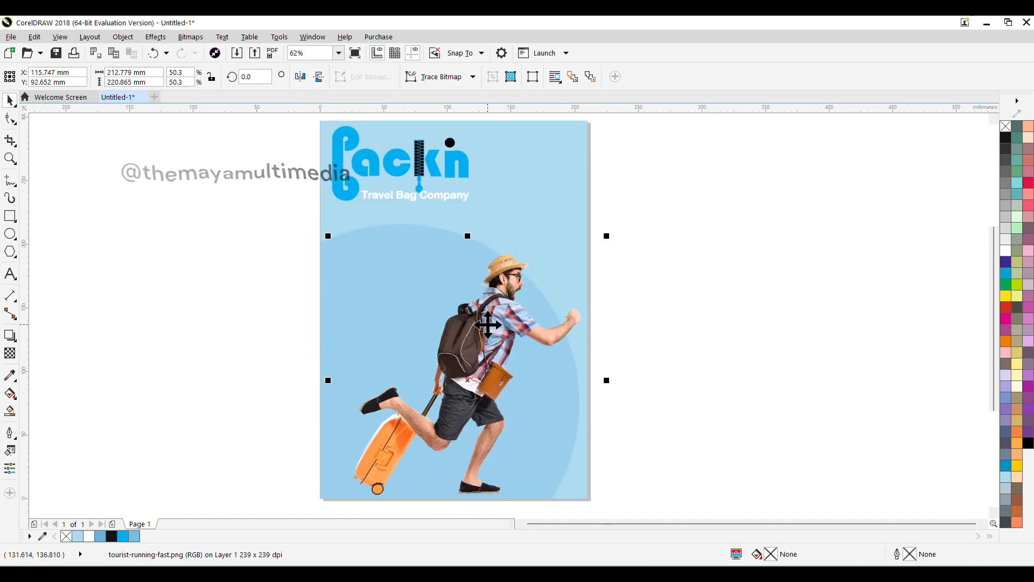
pyautogui.rightClick(488, 324)
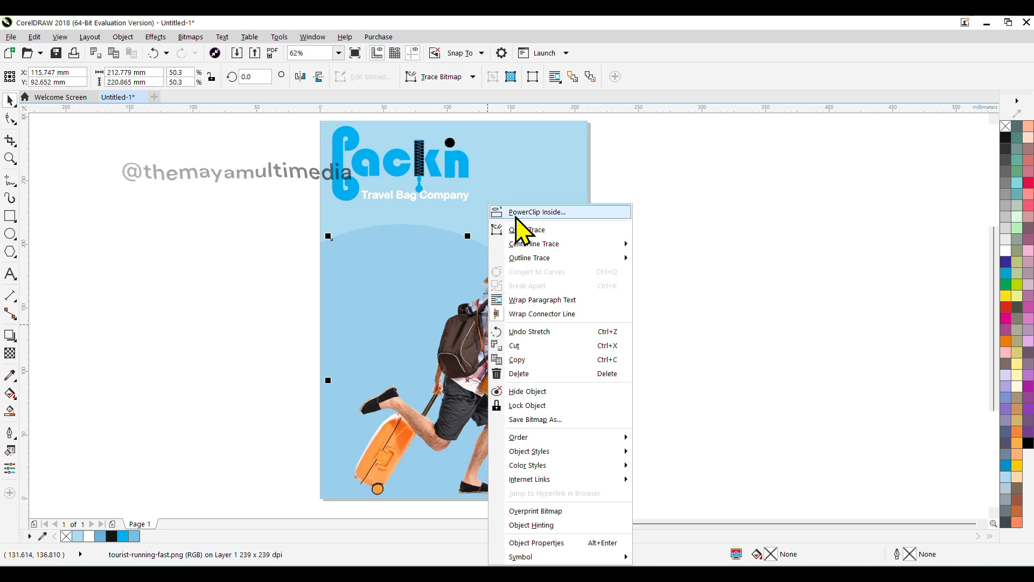
pyautogui.click(514, 211)
pyautogui.click(517, 156)
pyautogui.click(717, 245)
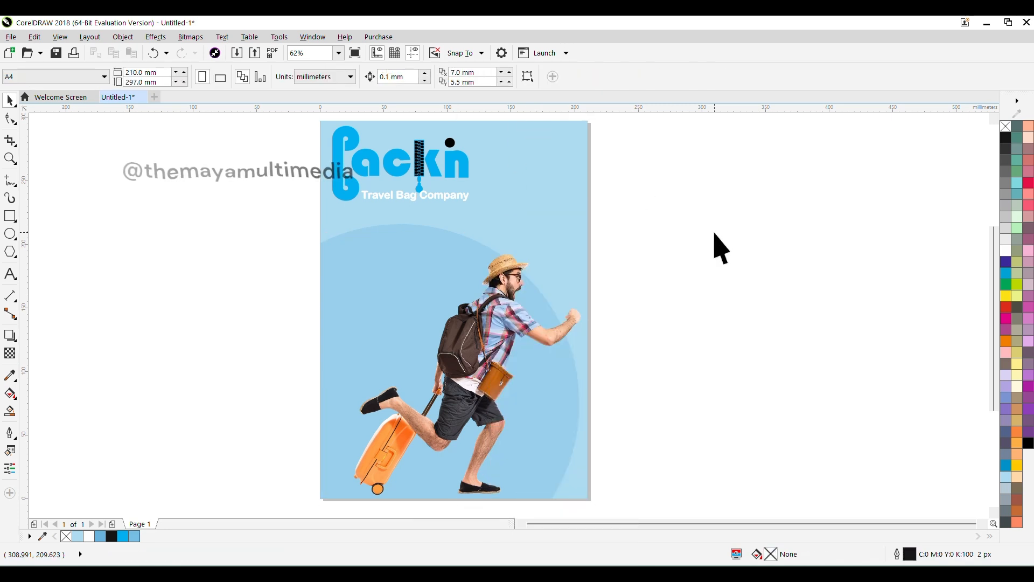
# Step: Add the headline "I Packed My Bag" on two lines near the top of the blue circle
pyautogui.press('F8')
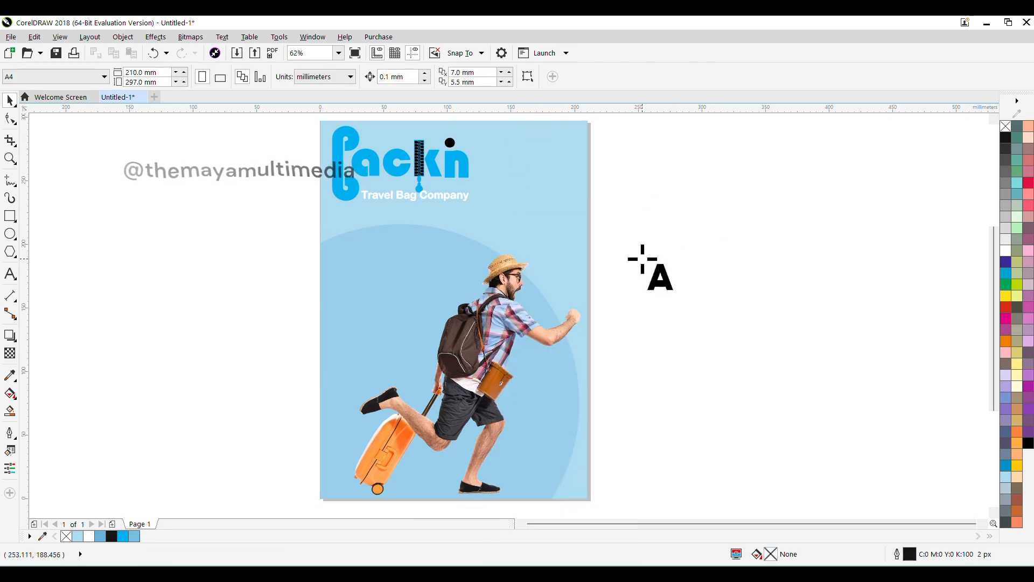
pyautogui.click(362, 252)
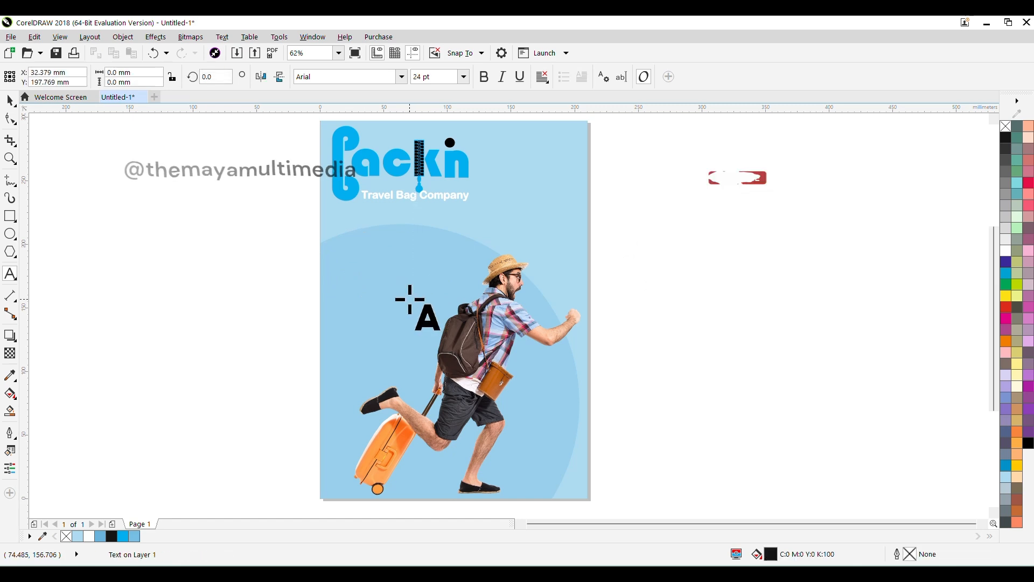
pyautogui.write('I')
pyautogui.press('BackSpace')
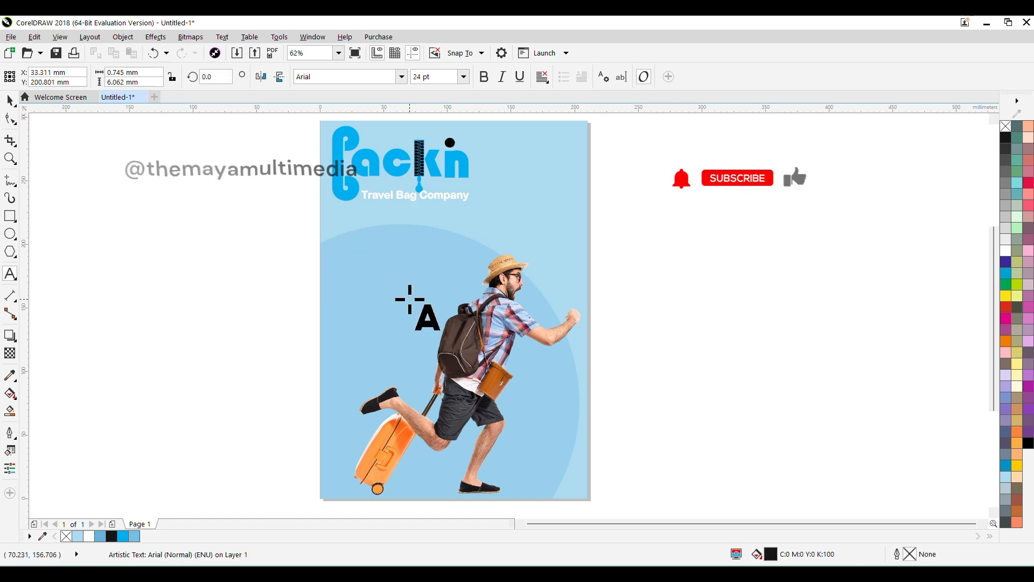
pyautogui.write('Packe')
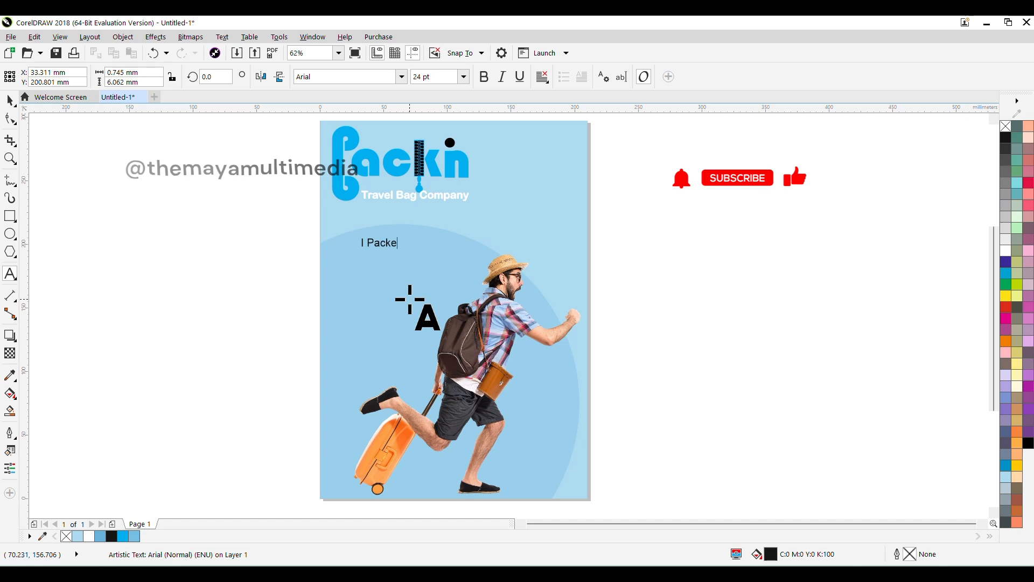
pyautogui.write('d')
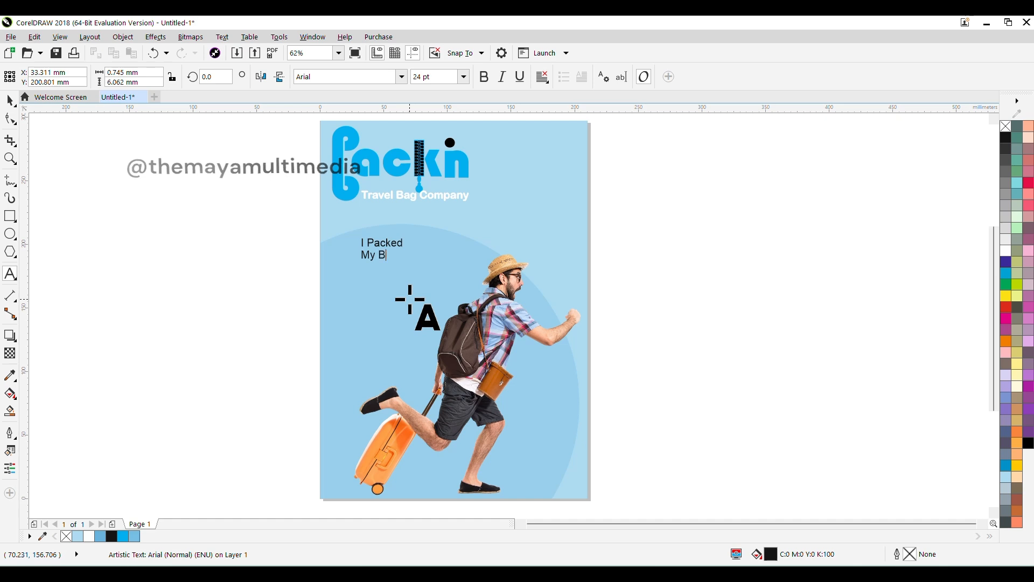
pyautogui.press('Escape')
pyautogui.click(9, 101)
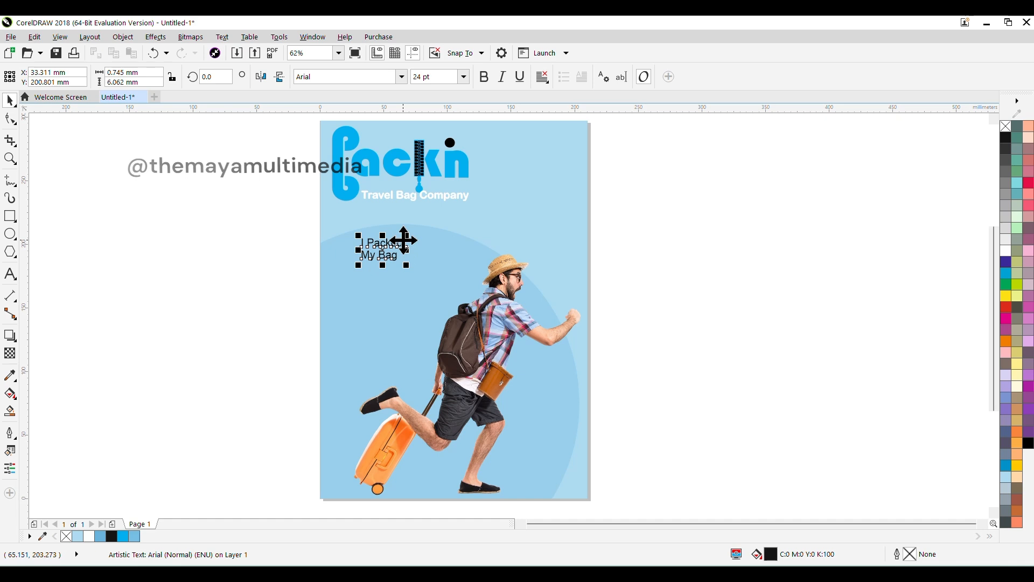
# Step: Format the headline as centered bold text with a black outline
pyautogui.hotkey('ctrl', 't')
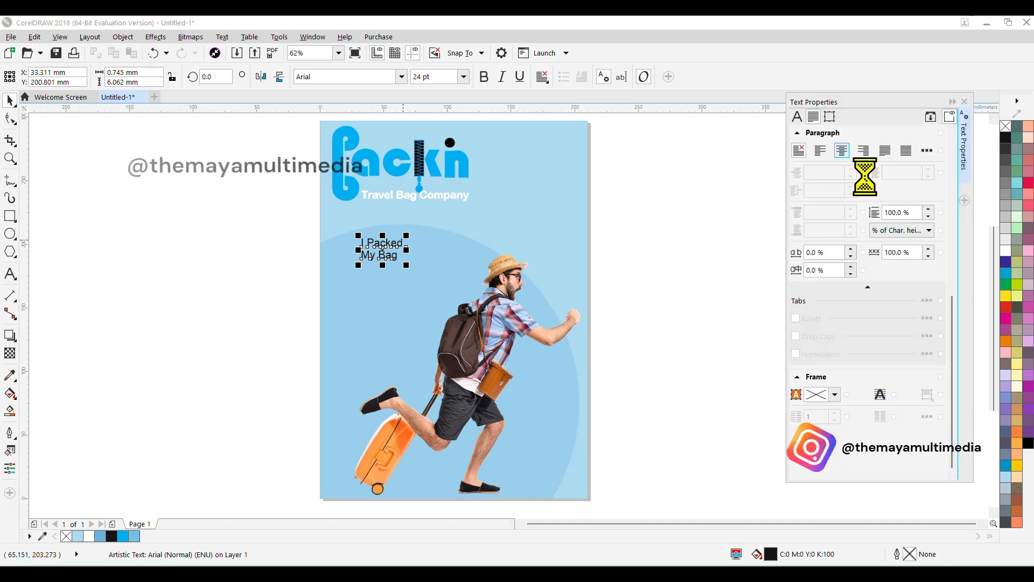
pyautogui.click(954, 103)
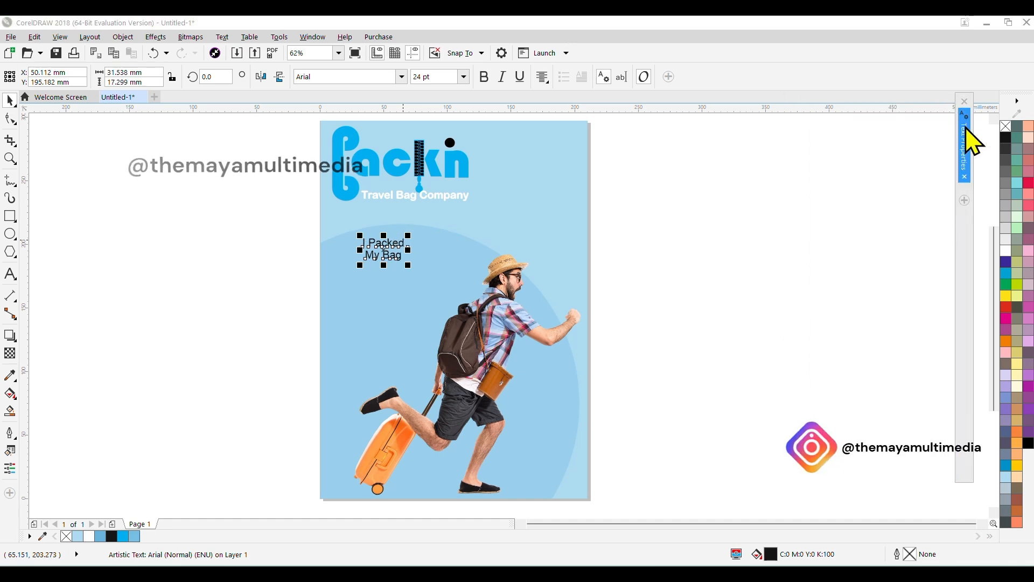
pyautogui.click(485, 76)
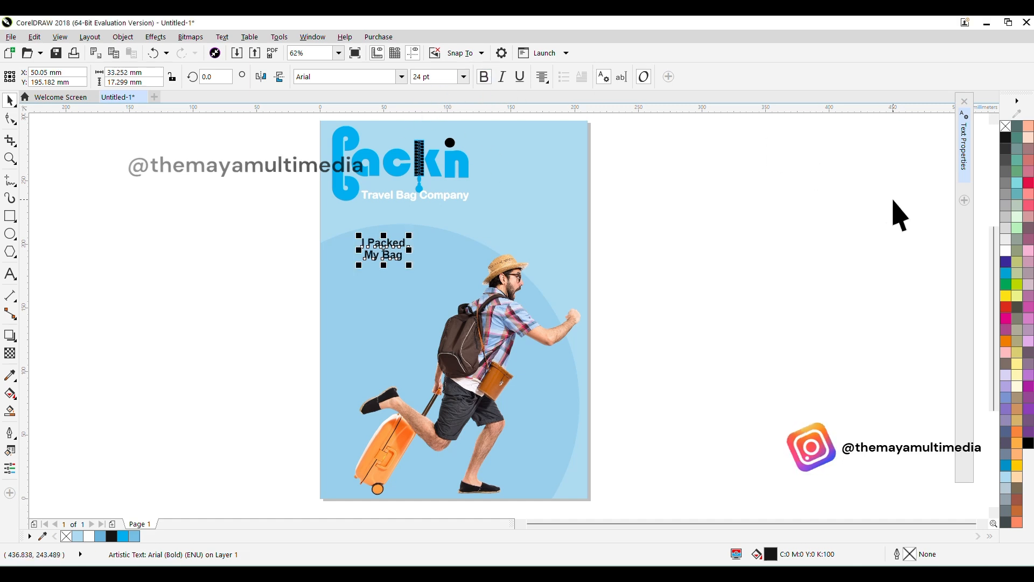
pyautogui.rightClick(1005, 138)
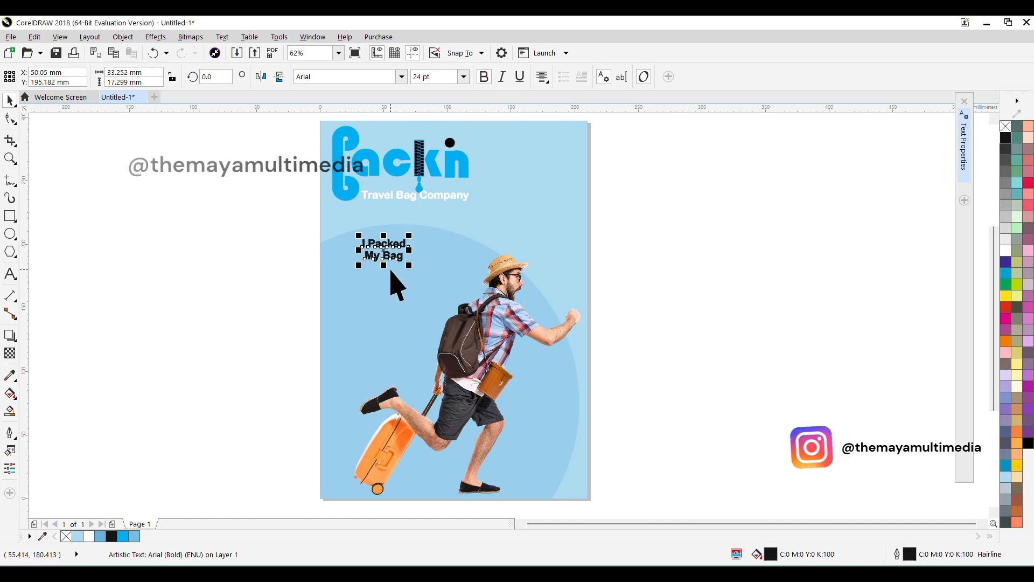
# Step: Enlarge the headline to about 99 mm wide and place it beside the tourist's shoulder and backpack
pyautogui.moveTo(412, 267); pyautogui.dragTo(457, 314)
pyautogui.moveTo(384, 250); pyautogui.dragTo(395, 286)
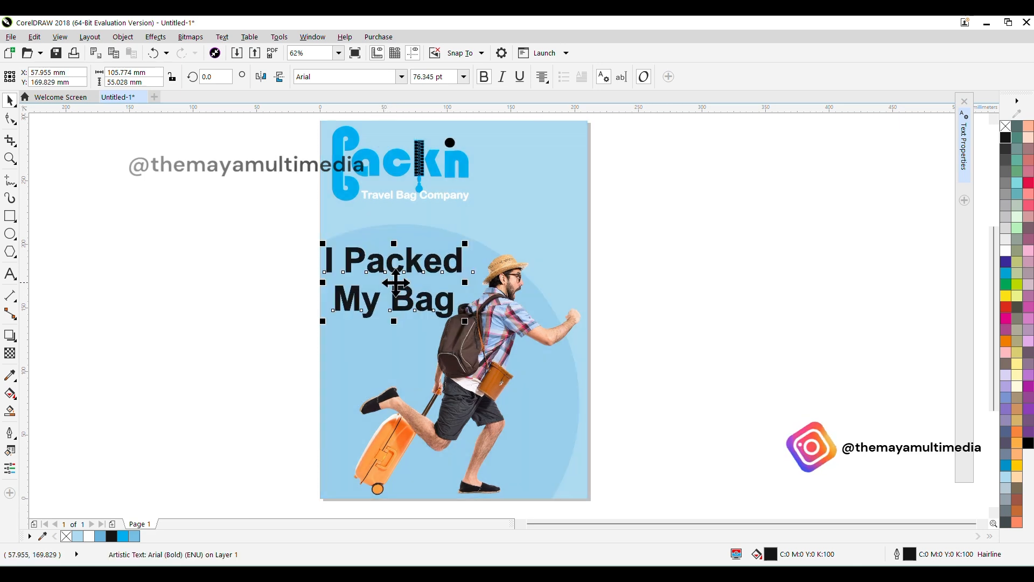
pyautogui.moveTo(323, 244); pyautogui.dragTo(328, 246)
pyautogui.moveTo(394, 283); pyautogui.dragTo(389, 315)
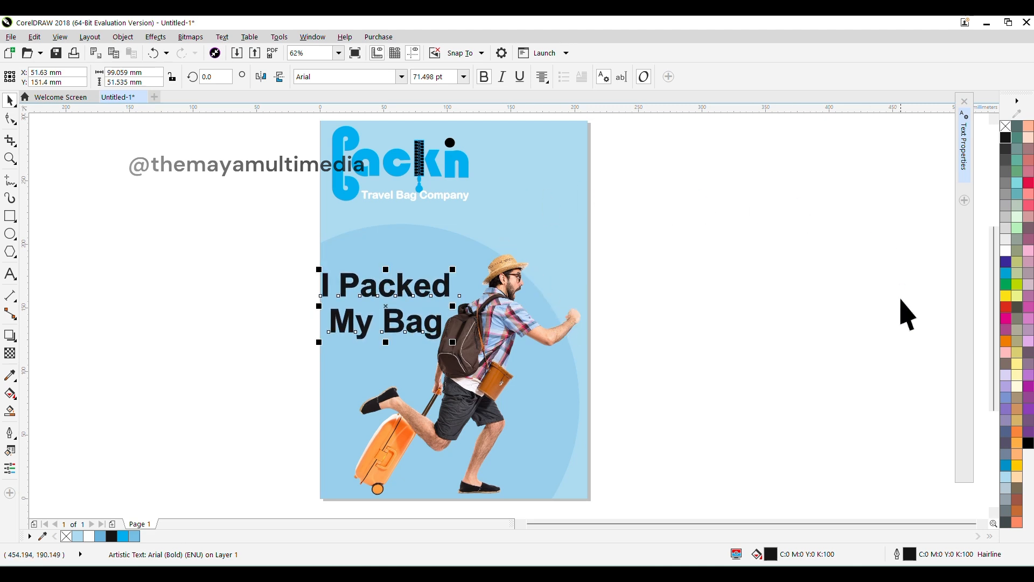
# Step: Recolor the "I Packed My Bag" headline white and enclose it in quotation marks
pyautogui.click(1006, 250)
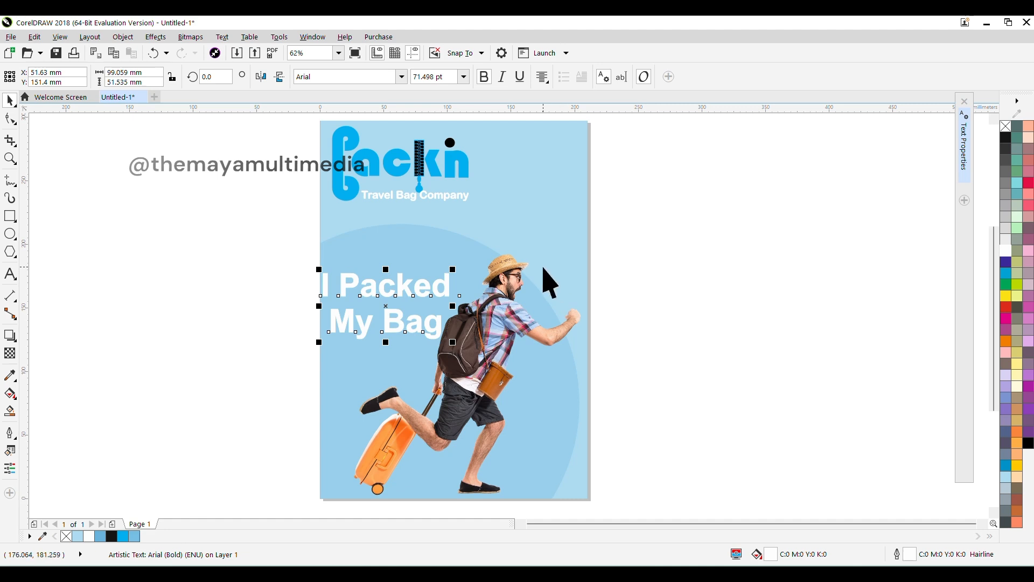
pyautogui.scroll(2, 323, 286)
pyautogui.press('F8')
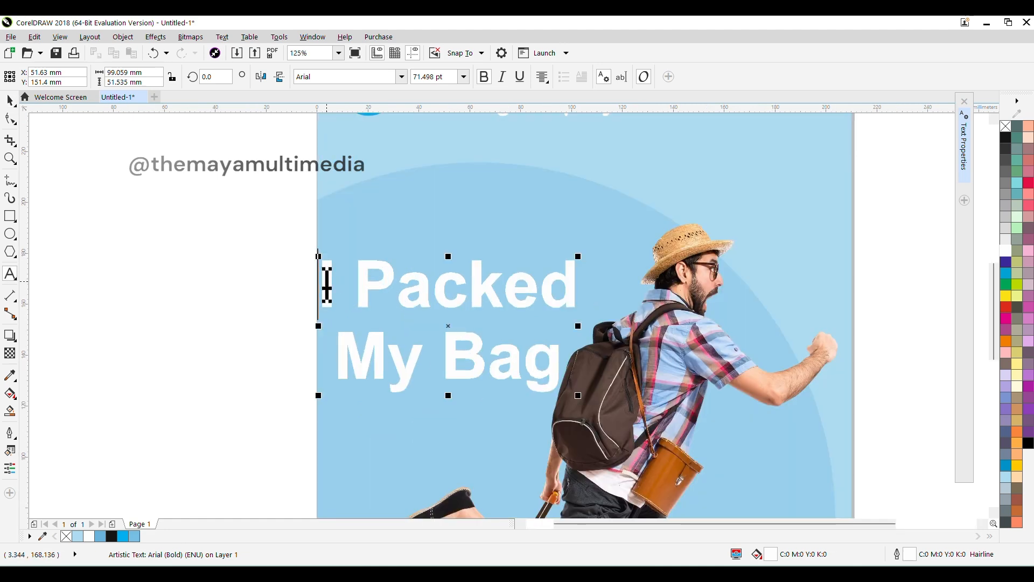
pyautogui.click(296, 283)
pyautogui.write('‘')
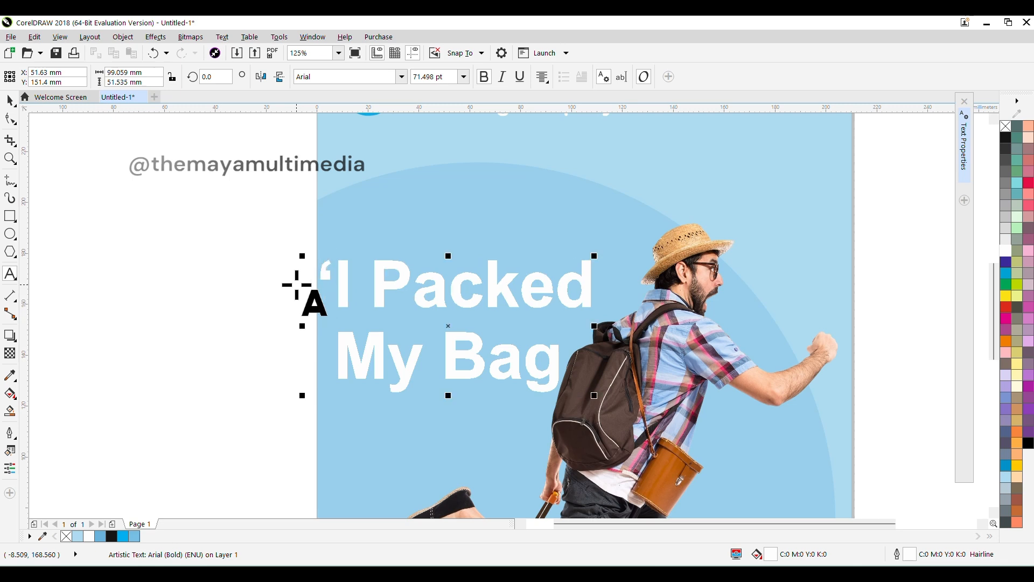
pyautogui.click(559, 362)
pyautogui.write('”')
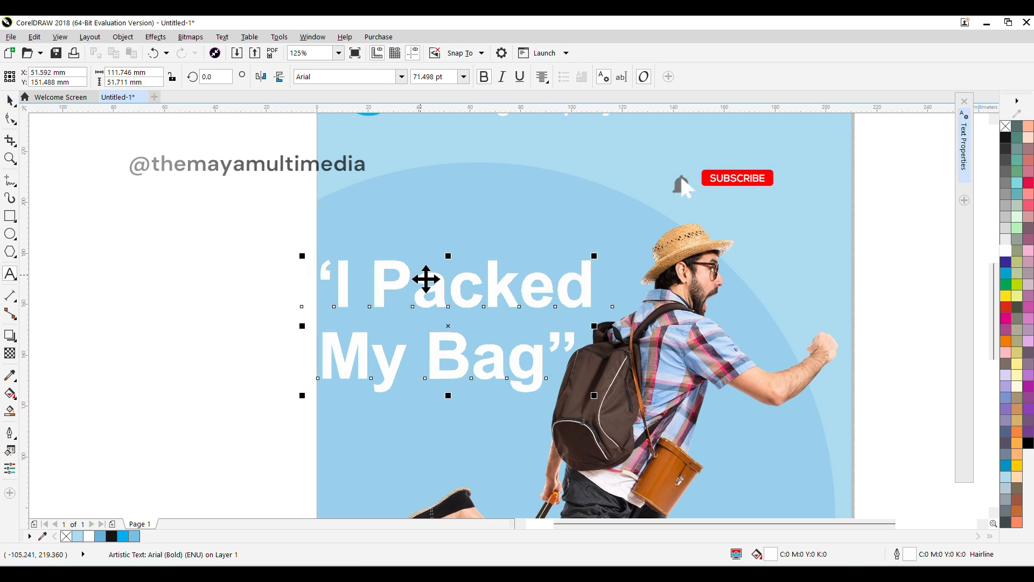
# Step: Shrink the headline to about 96 mm wide and position it fully inside the page beside the backpack
pyautogui.moveTo(302, 256); pyautogui.dragTo(317, 263)
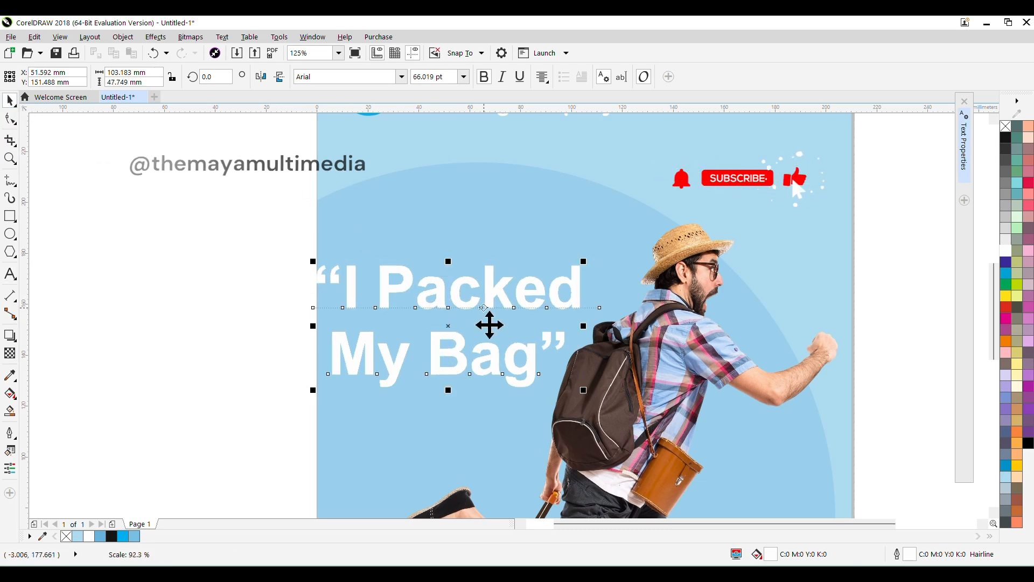
pyautogui.moveTo(487, 325); pyautogui.dragTo(480, 301)
pyautogui.moveTo(307, 237); pyautogui.dragTo(316, 241)
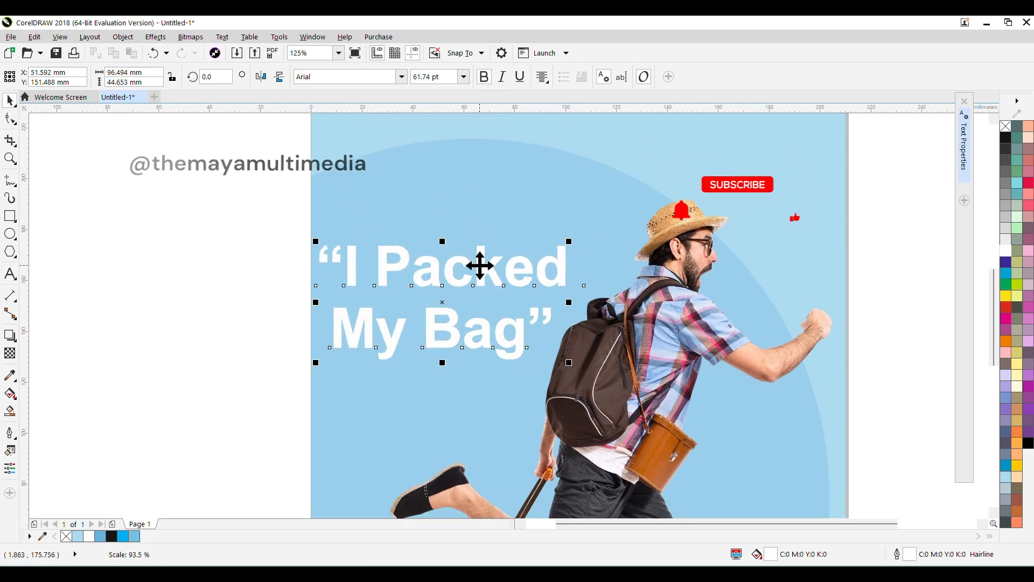
pyautogui.moveTo(444, 303); pyautogui.dragTo(447, 316)
pyautogui.scroll(-2, 448, 316)
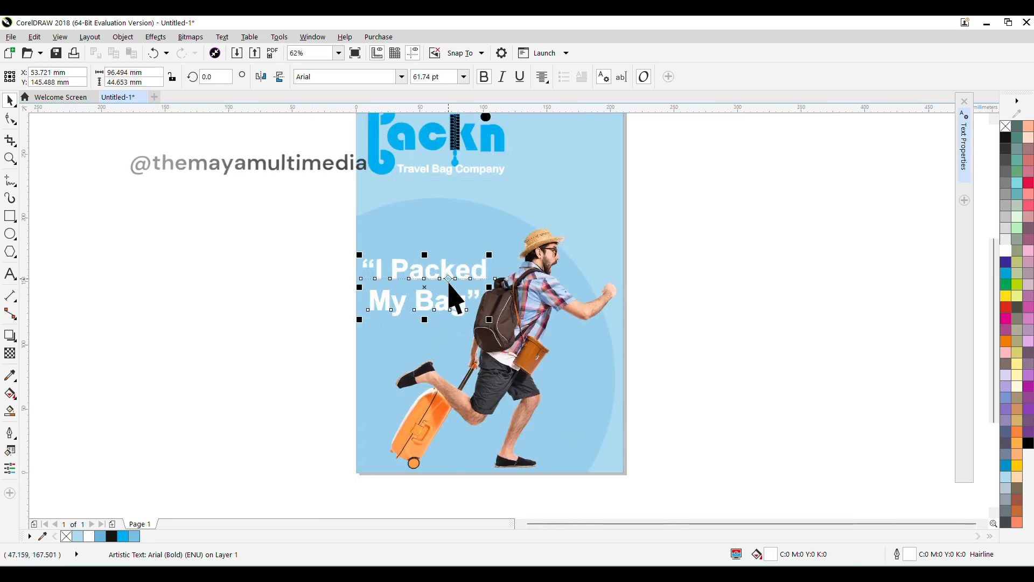
pyautogui.click(774, 286)
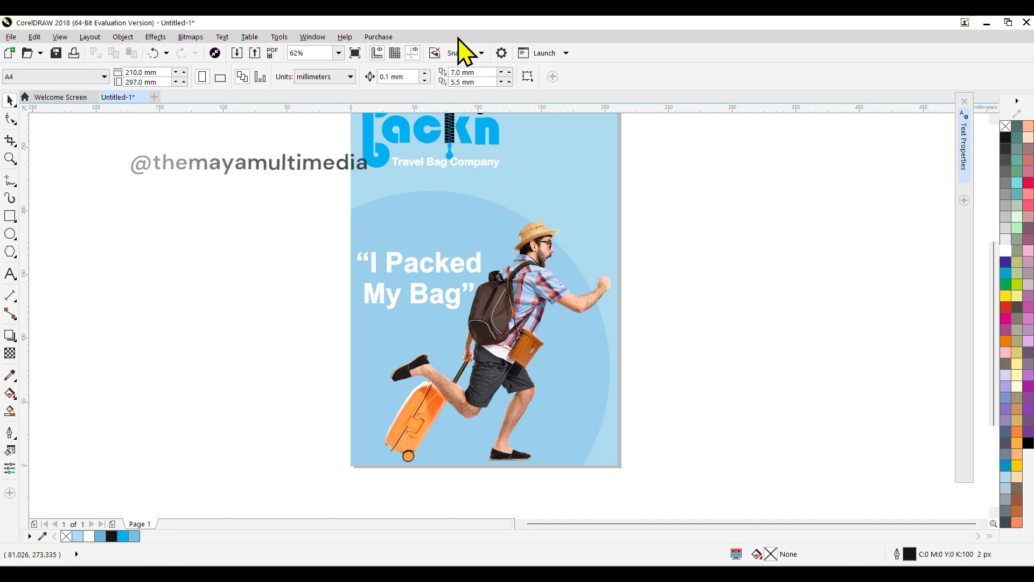
# Step: Edit the background's PowerClip contents to place a copy of the blue circle across the page's upper-right corner, and finish editing
pyautogui.moveTo(755, 175); pyautogui.dragTo(743, 203)
pyautogui.click(509, 160)
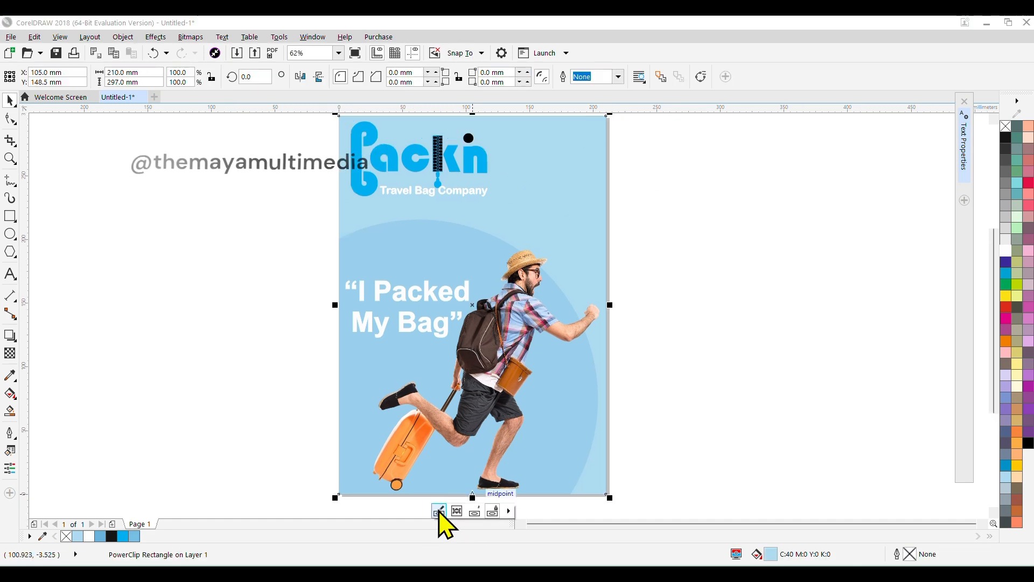
pyautogui.click(440, 522)
pyautogui.moveTo(729, 281); pyautogui.dragTo(714, 326)
pyautogui.moveTo(380, 415); pyautogui.dragTo(674, 228)
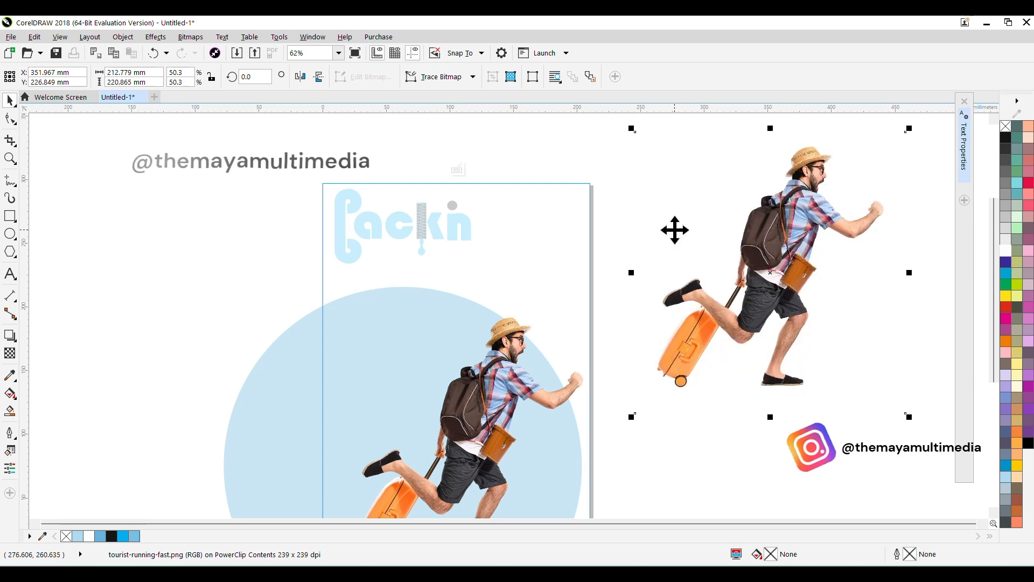
pyautogui.hotkey('ctrl', 'z')
pyautogui.moveTo(270, 399); pyautogui.dragTo(524, 120)
pyautogui.moveTo(636, 249)
pyautogui.mouseDown()
pyautogui.moveTo(642, 265)
pyautogui.moveTo(630, 260)
pyautogui.mouseUp()
pyautogui.click(456, 169)
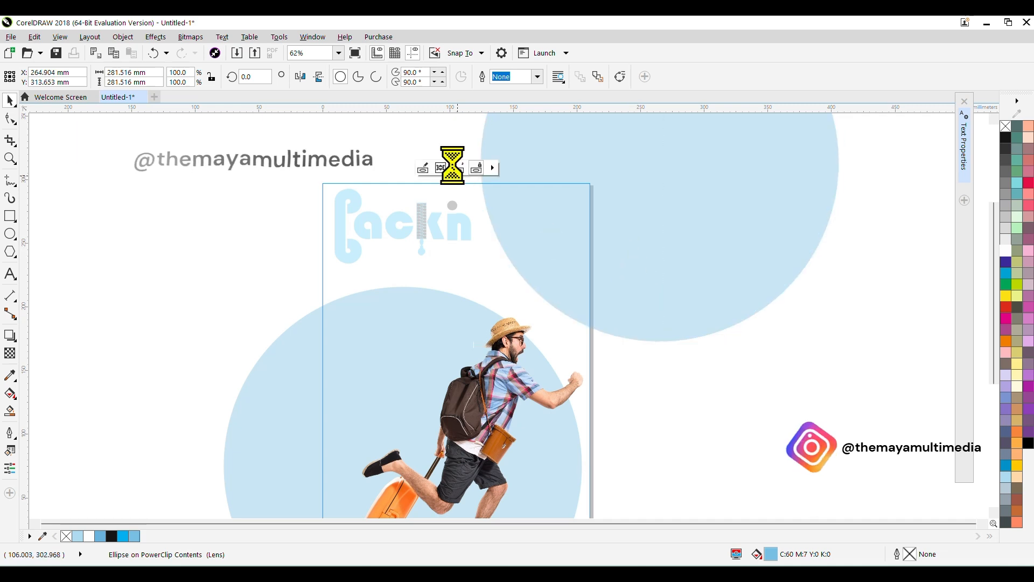
pyautogui.click(612, 215)
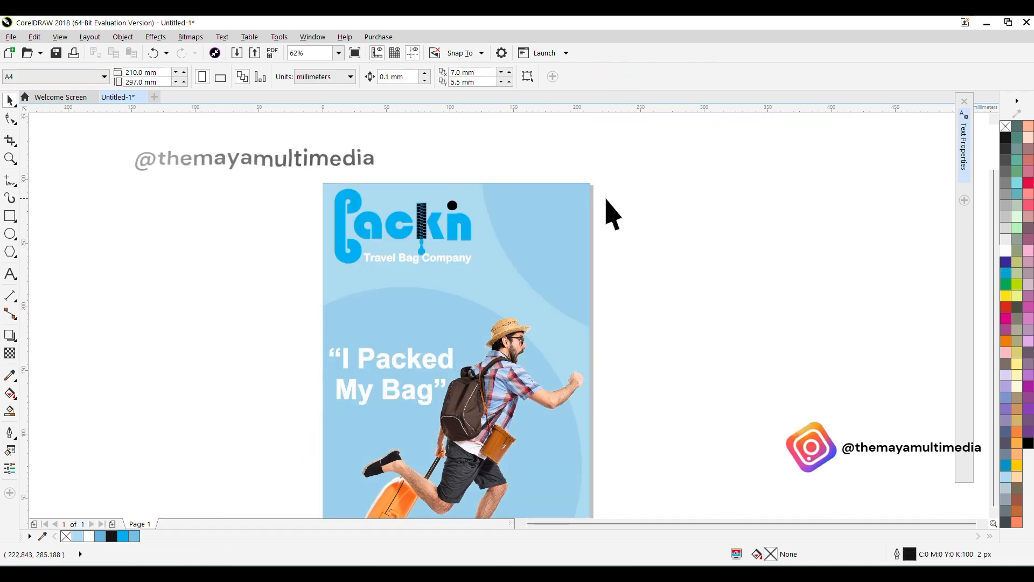
pyautogui.scroll(-1, 606, 200)
pyautogui.scroll(1, 594, 219)
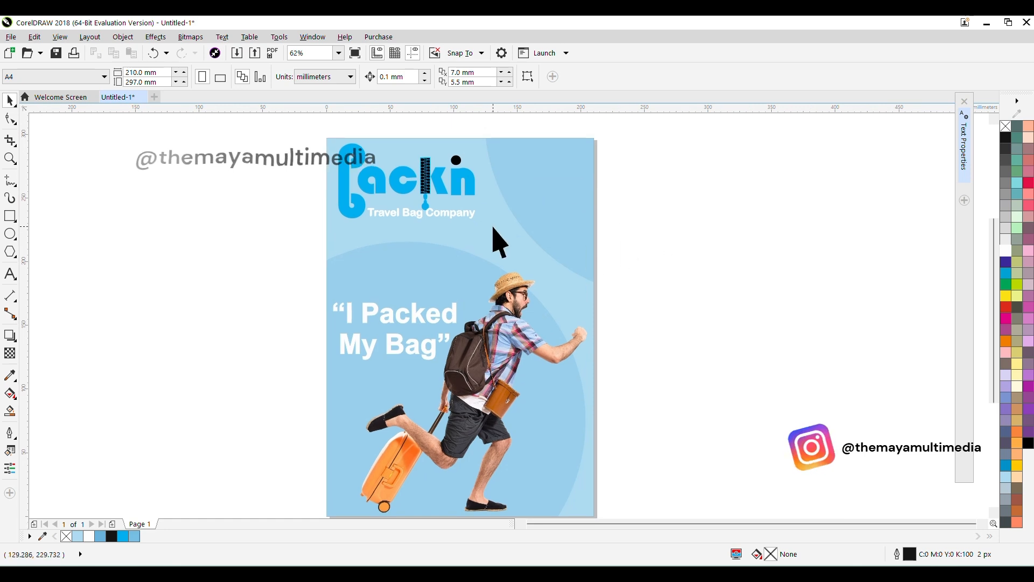
pyautogui.click(509, 163)
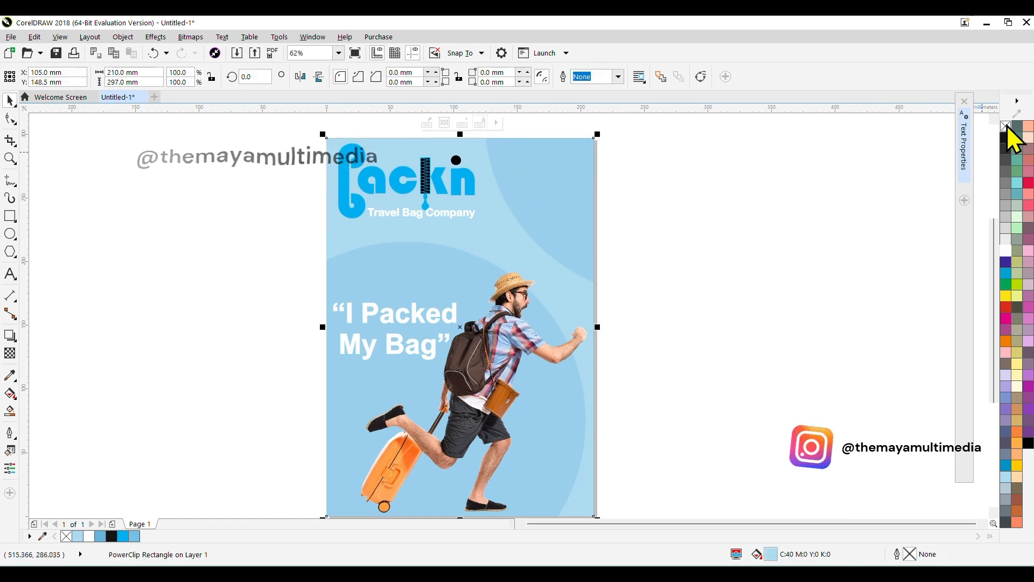
pyautogui.click(849, 199)
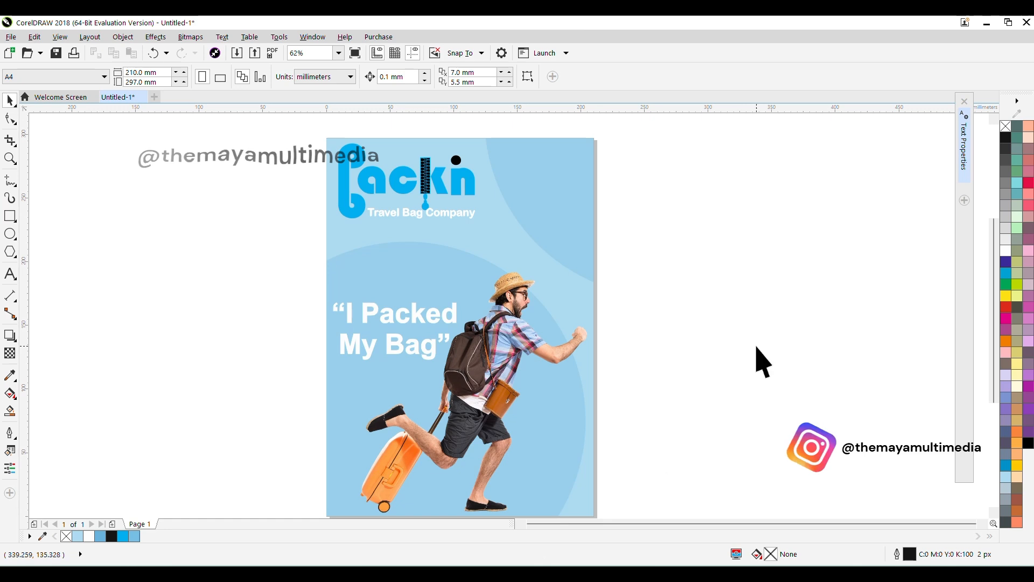
pyautogui.scroll(-1, 754, 245)
pyautogui.moveTo(748, 232); pyautogui.dragTo(752, 307)
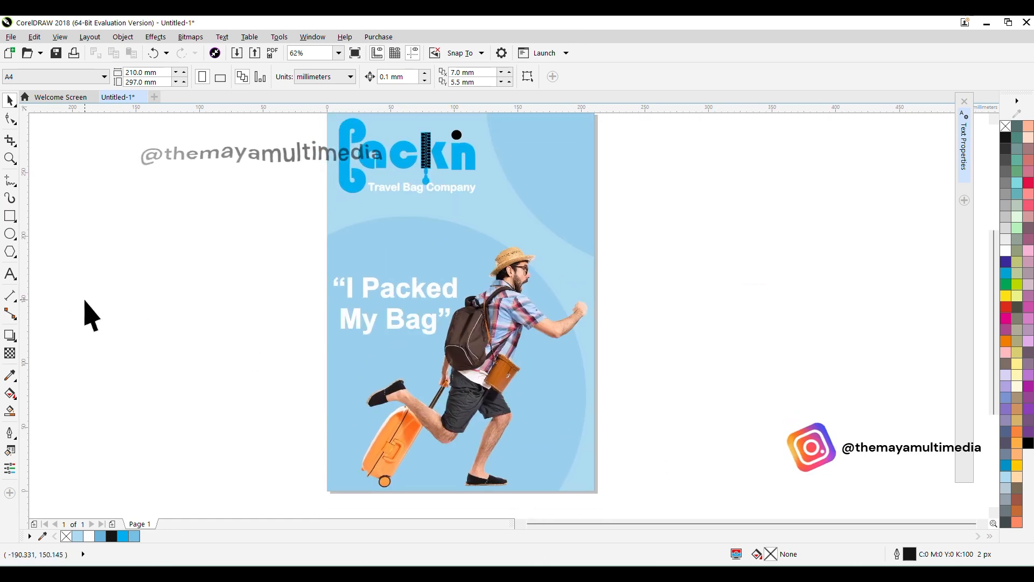
pyautogui.click(10, 220)
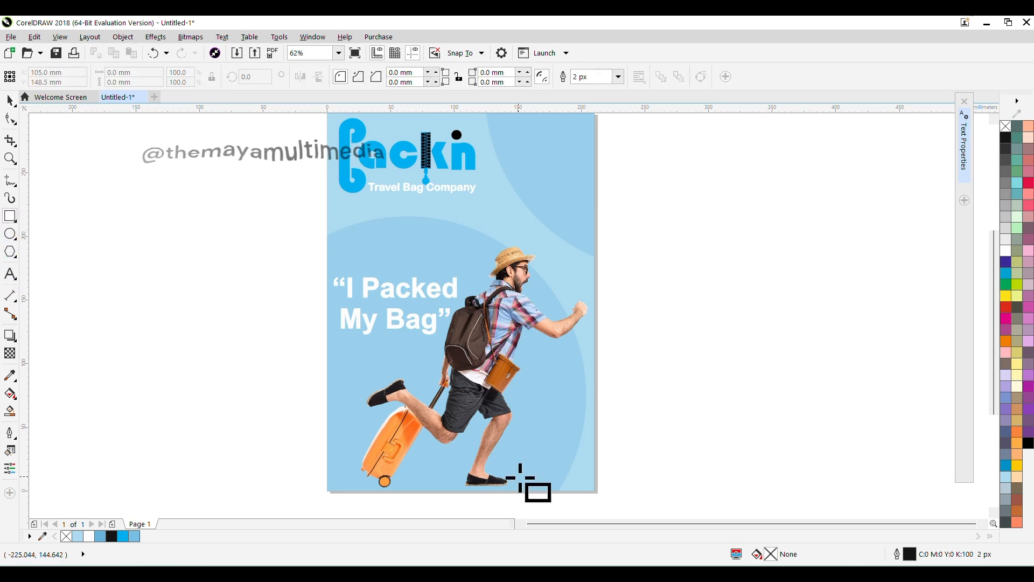
pyautogui.moveTo(519, 478); pyautogui.dragTo(525, 456)
pyautogui.click(9, 104)
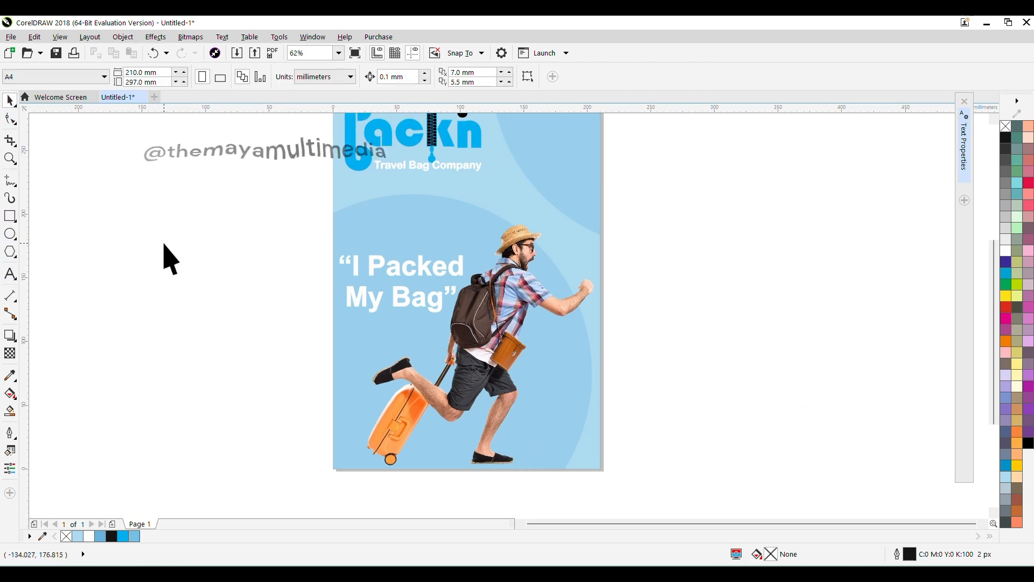
pyautogui.press('F8')
pyautogui.click(657, 421)
pyautogui.write('www.packin.com')
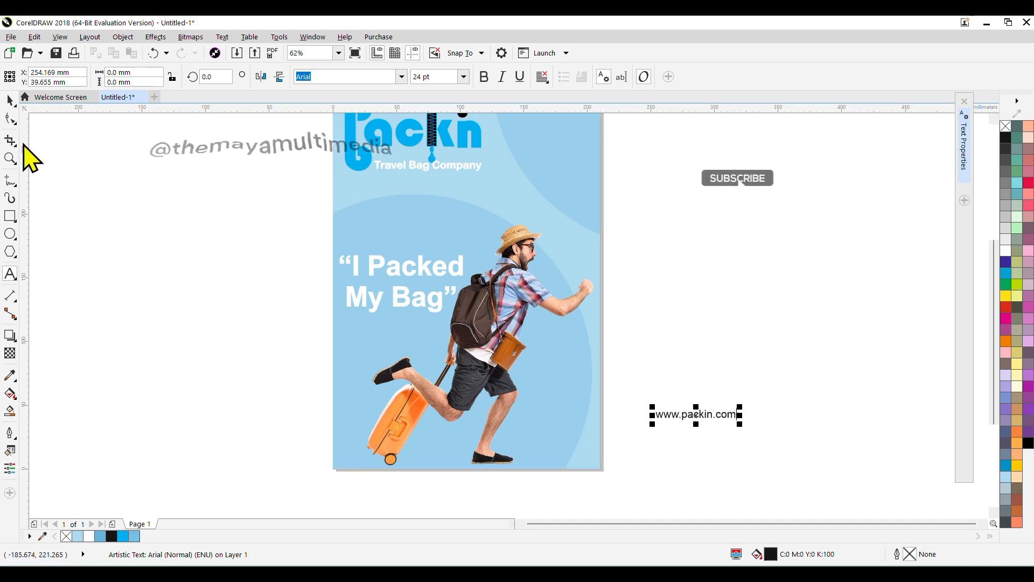
pyautogui.click(11, 101)
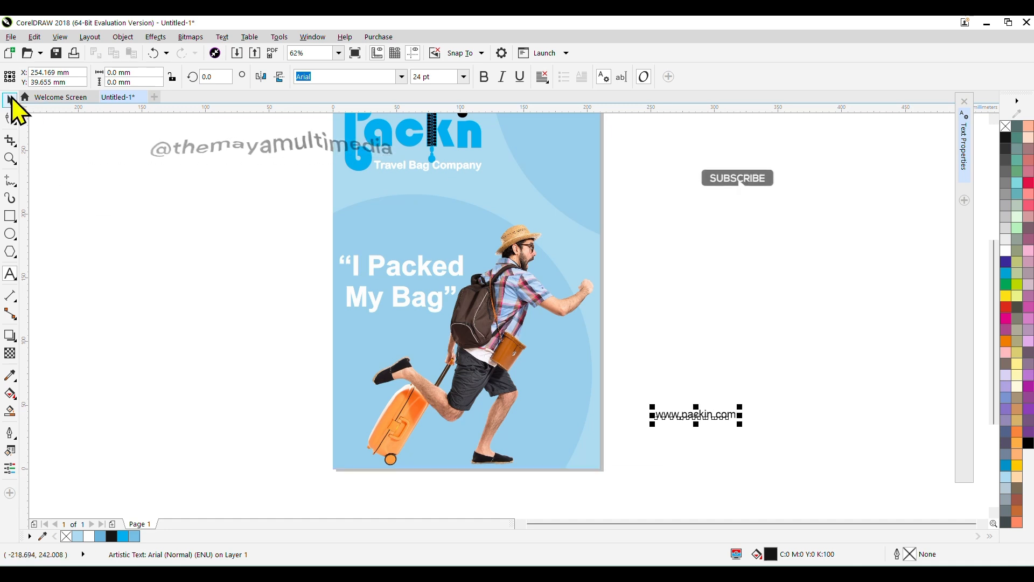
pyautogui.click(484, 76)
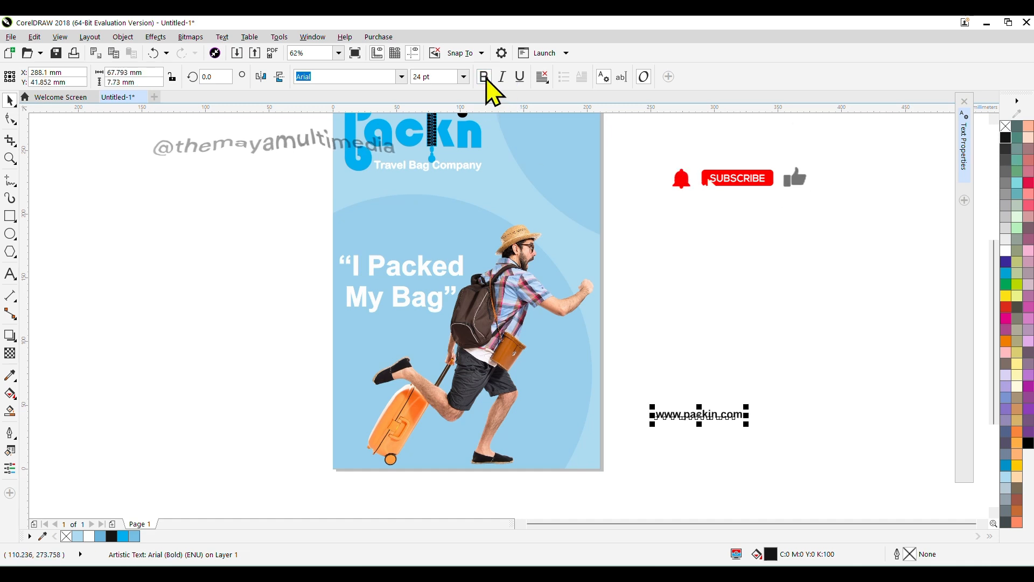
pyautogui.click(402, 78)
pyautogui.click(389, 115)
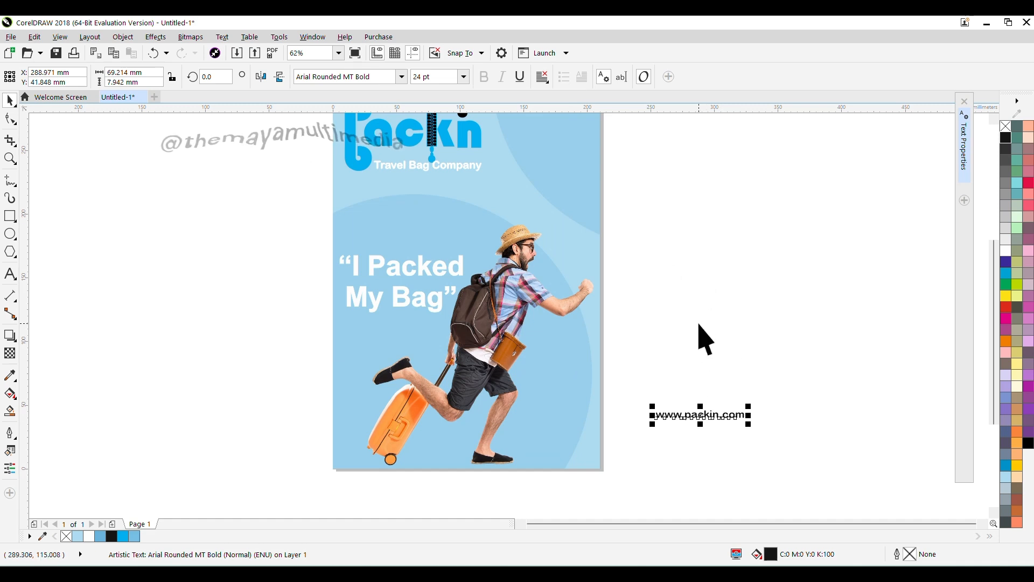
# Step: Place the web address just above the page's bottom edge near the tourist's shoe and set its size to 18 pt
pyautogui.moveTo(701, 414); pyautogui.dragTo(474, 464)
pyautogui.click(465, 78)
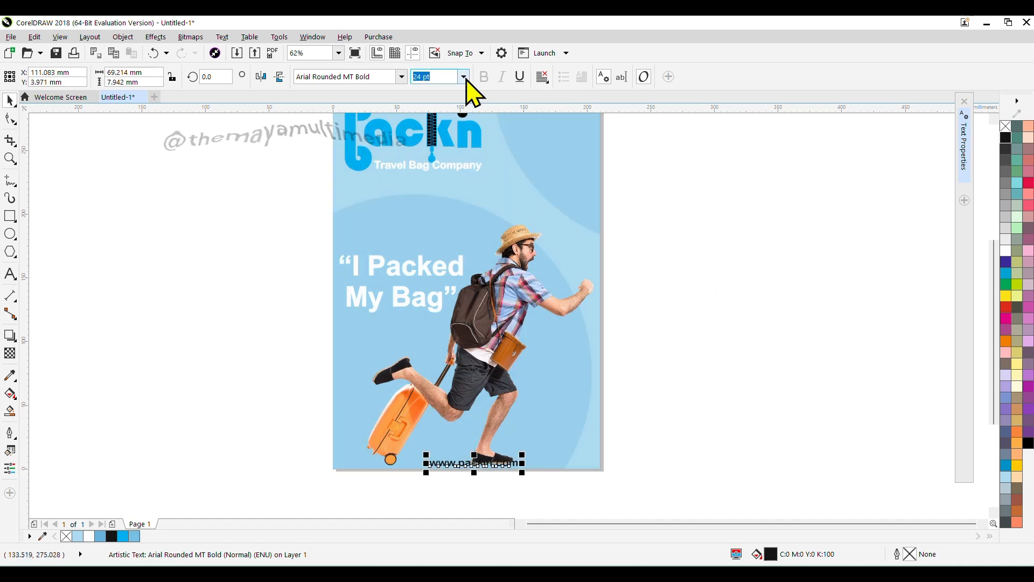
pyautogui.click(438, 215)
pyautogui.scroll(5, 466, 470)
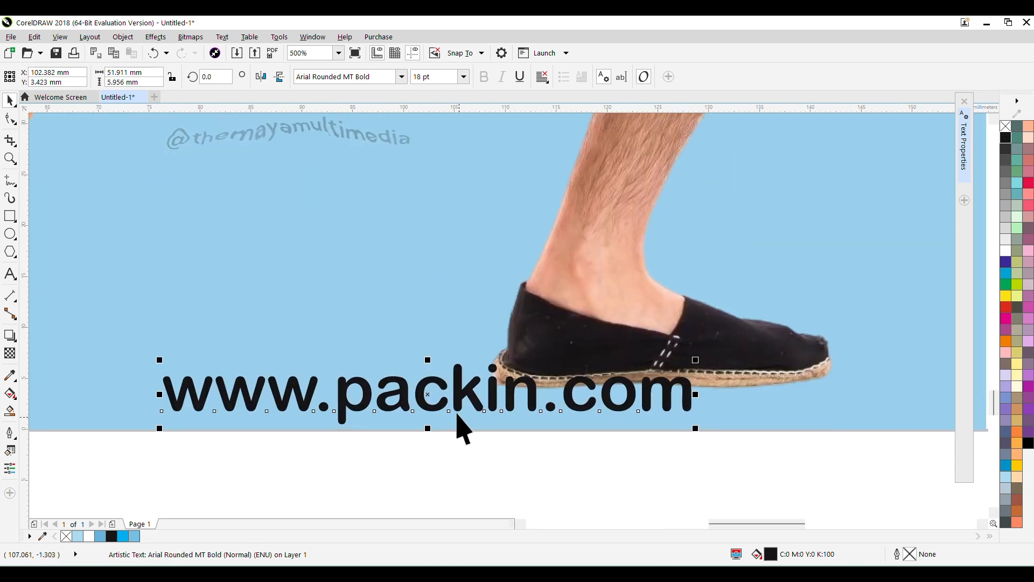
pyautogui.moveTo(428, 397); pyautogui.dragTo(425, 383)
pyautogui.moveTo(426, 396); pyautogui.dragTo(439, 392)
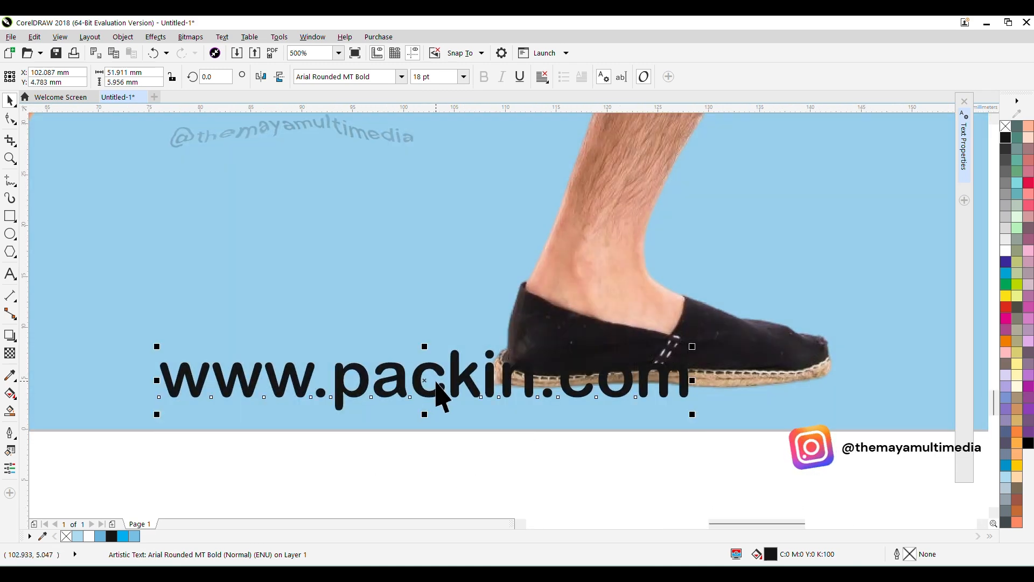
pyautogui.scroll(-6, 715, 408)
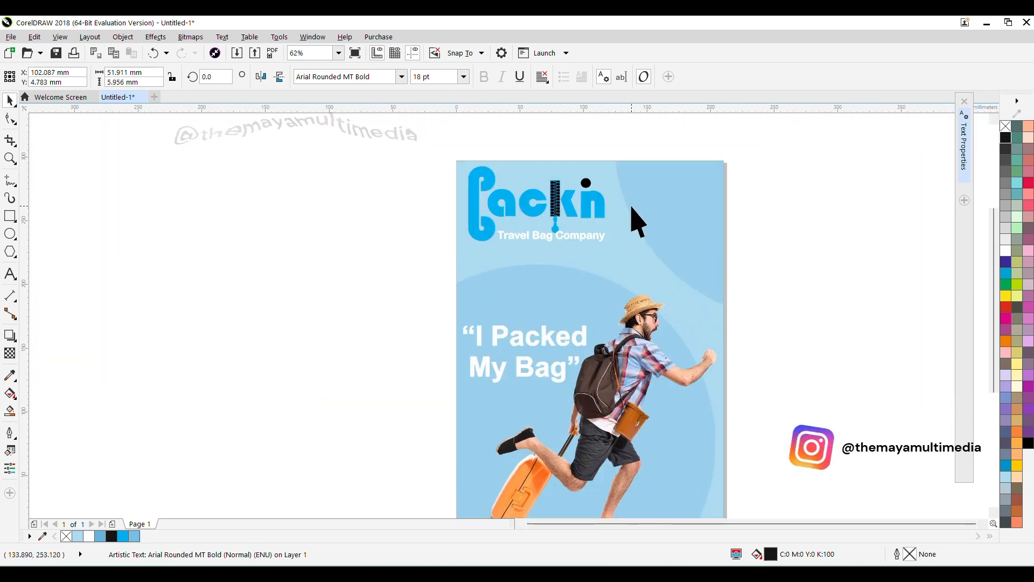
# Step: Center the web address horizontally on the light blue page background
pyautogui.keyDown('shift'); pyautogui.click(633, 187); pyautogui.keyUp('shift')
pyautogui.press('c')
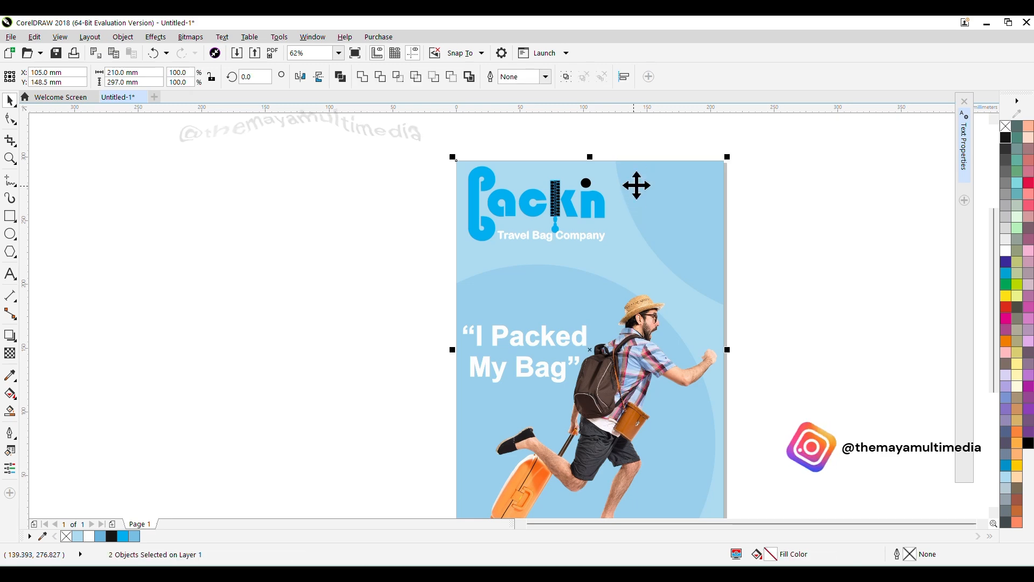
pyautogui.moveTo(801, 434); pyautogui.dragTo(769, 342)
pyautogui.click(768, 341)
# Step: Color the web address's fill and outline bright blue (#00AEEE)
pyautogui.scroll(1, 600, 453)
pyautogui.scroll(2, 600, 453)
pyautogui.scroll(-1, 598, 454)
pyautogui.moveTo(654, 456); pyautogui.dragTo(254, 351)
pyautogui.click(123, 536)
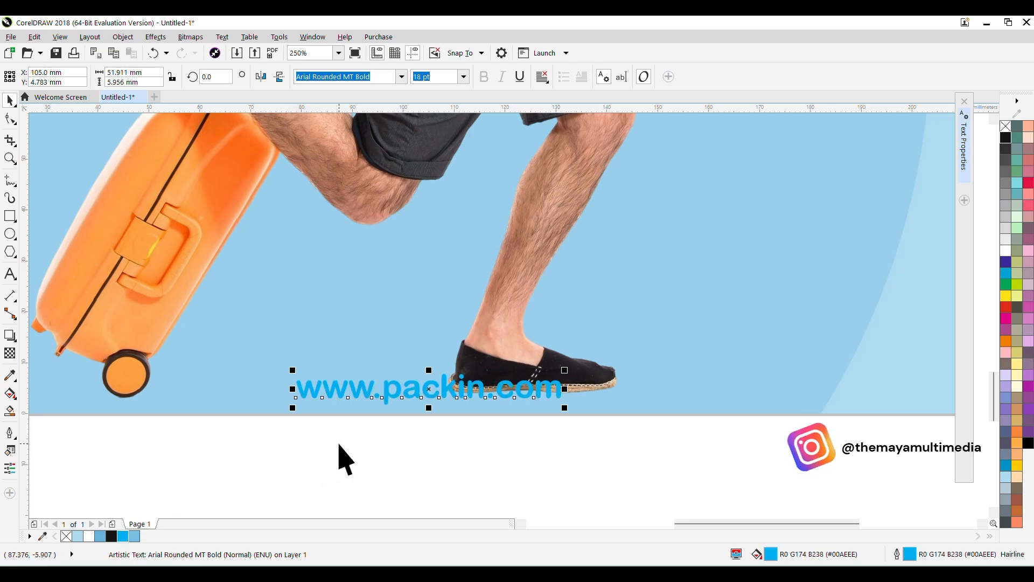
pyautogui.click(411, 453)
# Step: Draw a rectangle about 63.5 by 13.1 mm around the web address on the page's bottom edge, with upper corners rounded about 6.6 mm
pyautogui.click(10, 215)
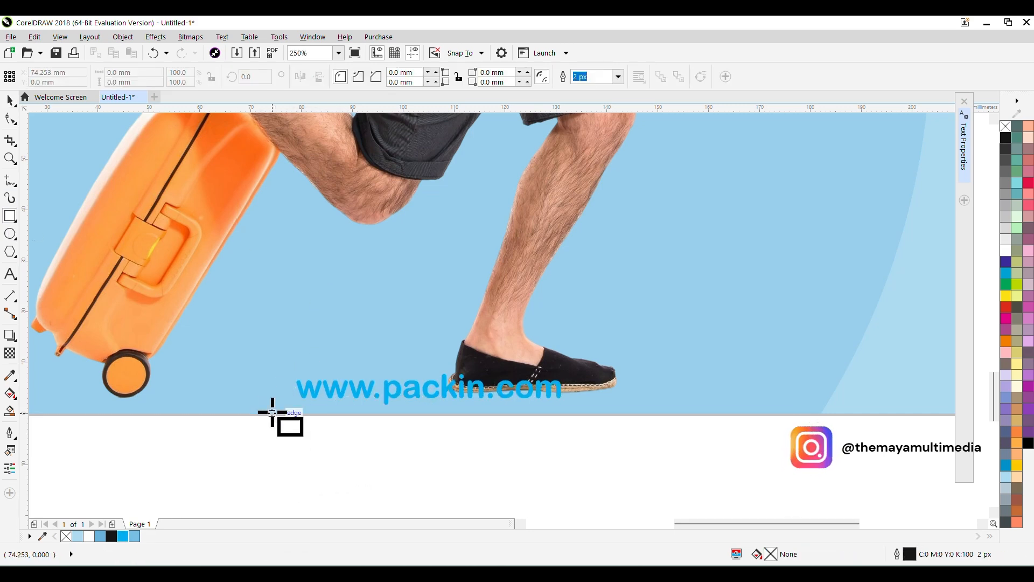
pyautogui.moveTo(272, 413); pyautogui.dragTo(596, 346)
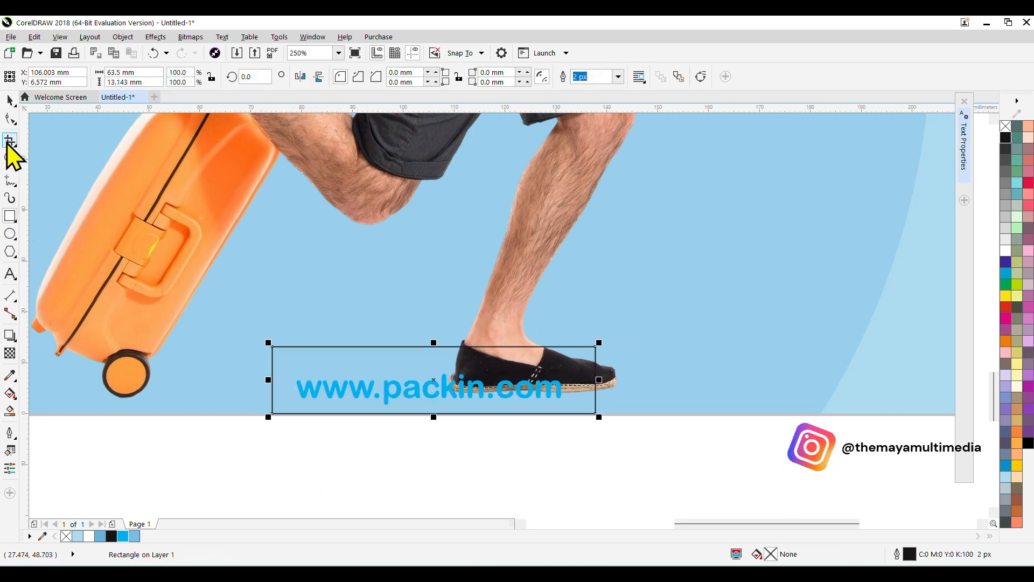
pyautogui.click(10, 119)
pyautogui.moveTo(272, 347); pyautogui.dragTo(306, 346)
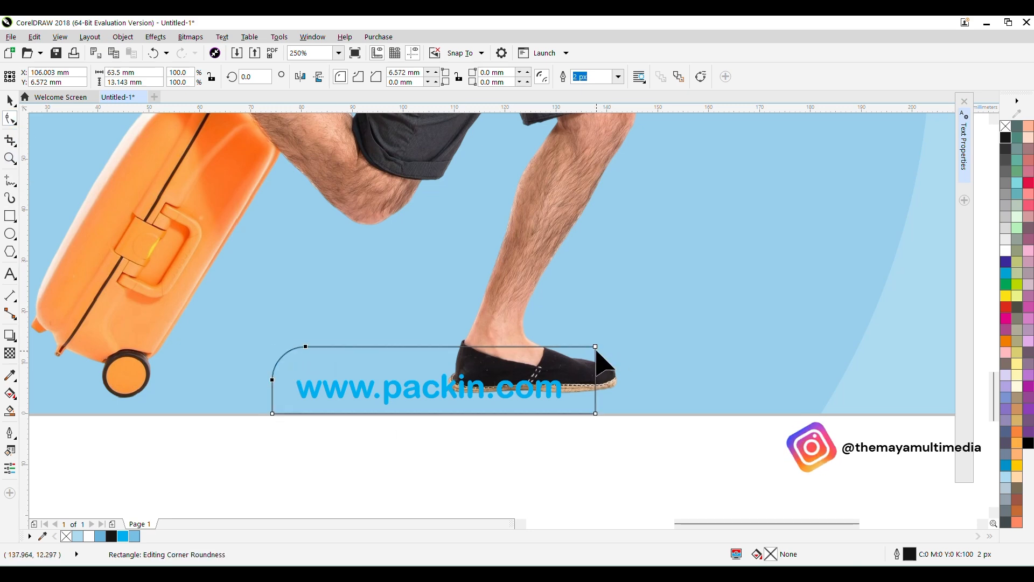
pyautogui.moveTo(596, 346); pyautogui.dragTo(595, 380)
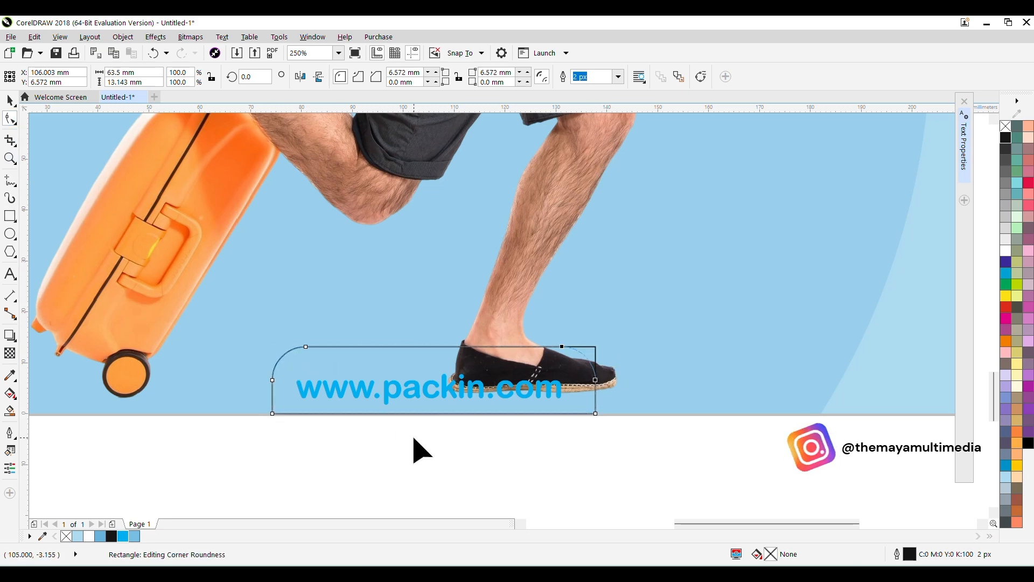
# Step: Fill the rounded rectangle around the web address white and remove its outline
pyautogui.click(10, 105)
pyautogui.click(1005, 250)
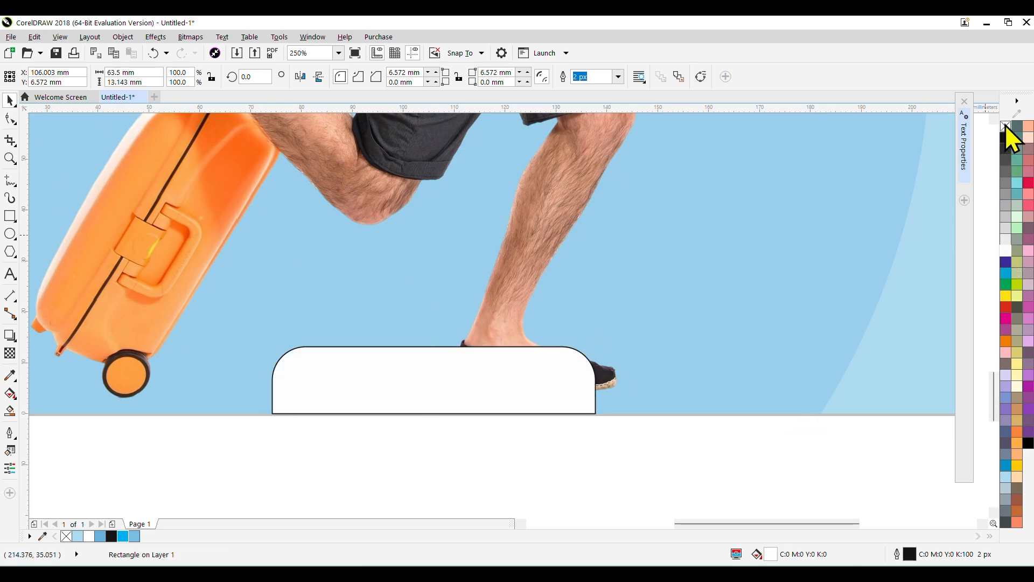
pyautogui.rightClick(1005, 126)
# Step: Send the white rectangle behind the web address and lower its upper edge to make it about 10.3 mm high
pyautogui.hotkey('ctrl', 'pagedown')
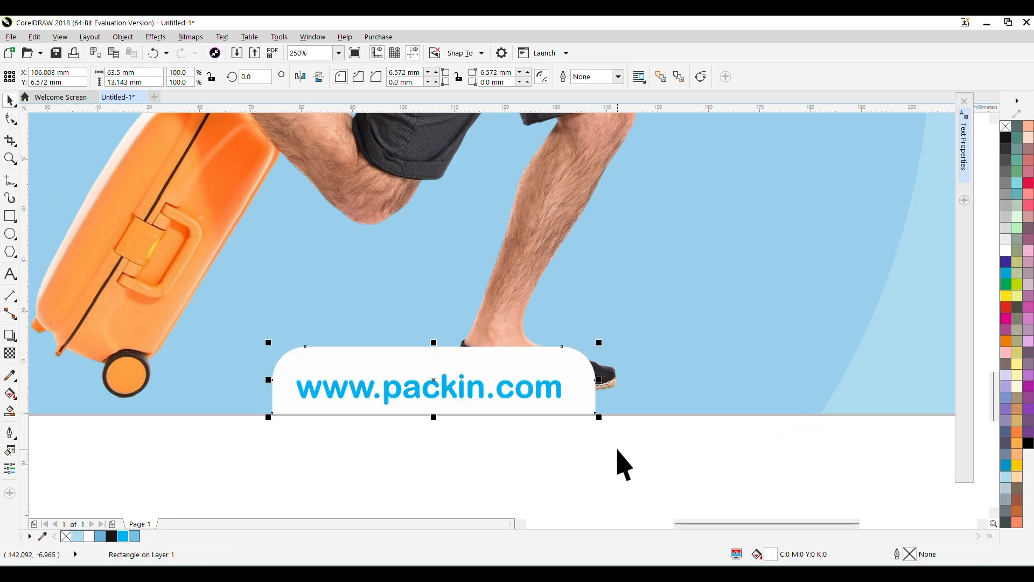
pyautogui.moveTo(435, 344); pyautogui.dragTo(434, 353)
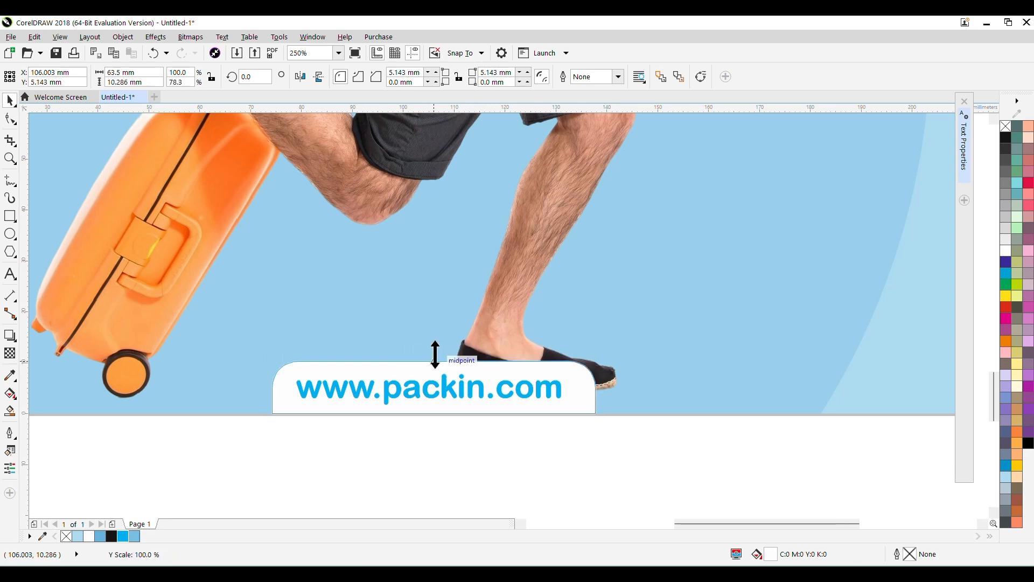
# Step: Select the web address together with the white rounded rectangle behind it at the page's bottom edge
pyautogui.scroll(-2, 435, 353)
pyautogui.scroll(-1, 436, 352)
pyautogui.click(498, 405)
pyautogui.moveTo(499, 405); pyautogui.dragTo(516, 477)
pyautogui.moveTo(713, 372); pyautogui.dragTo(718, 386)
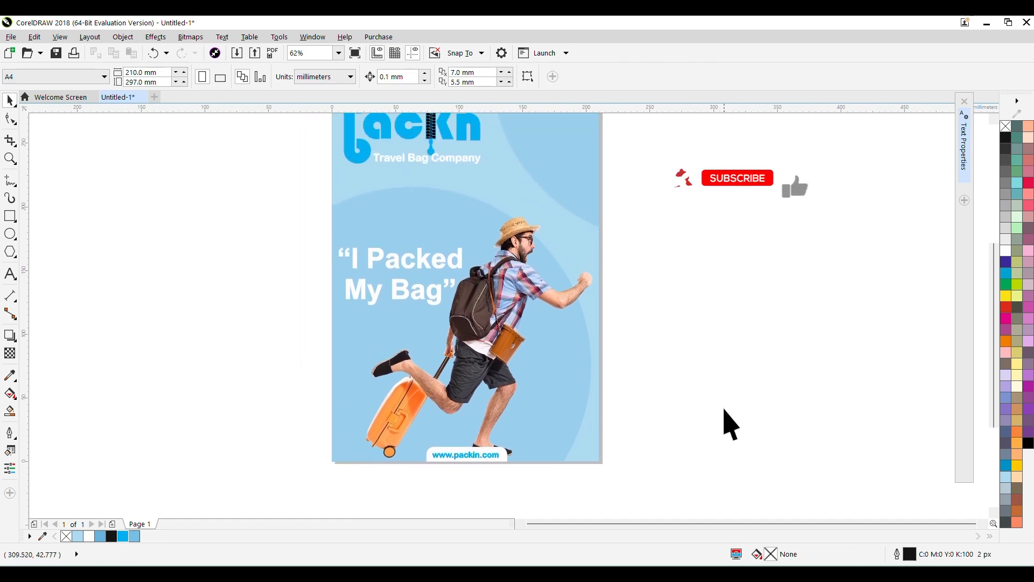
pyautogui.scroll(1, 431, 481)
pyautogui.scroll(-1, 485, 462)
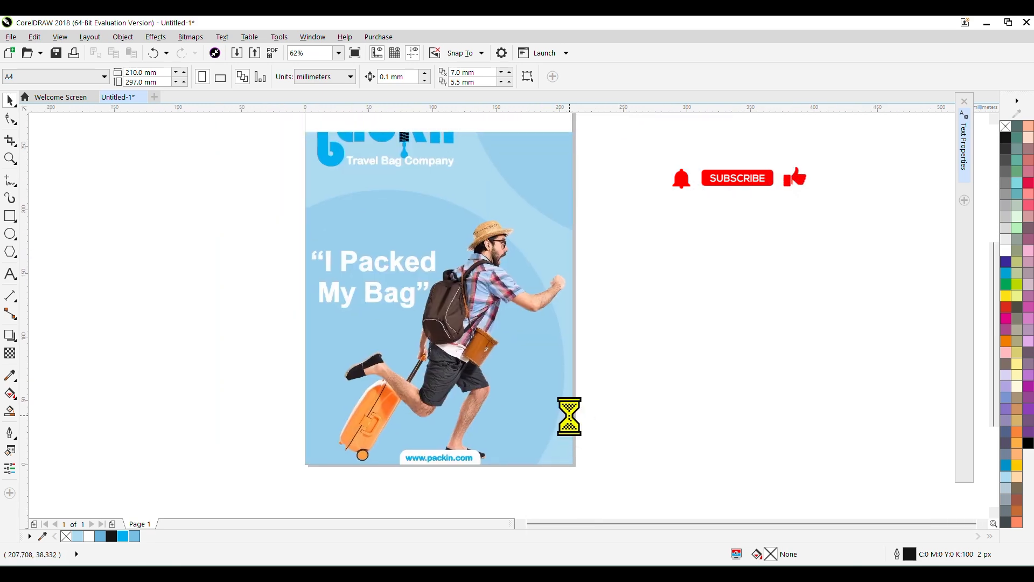
pyautogui.click(491, 412)
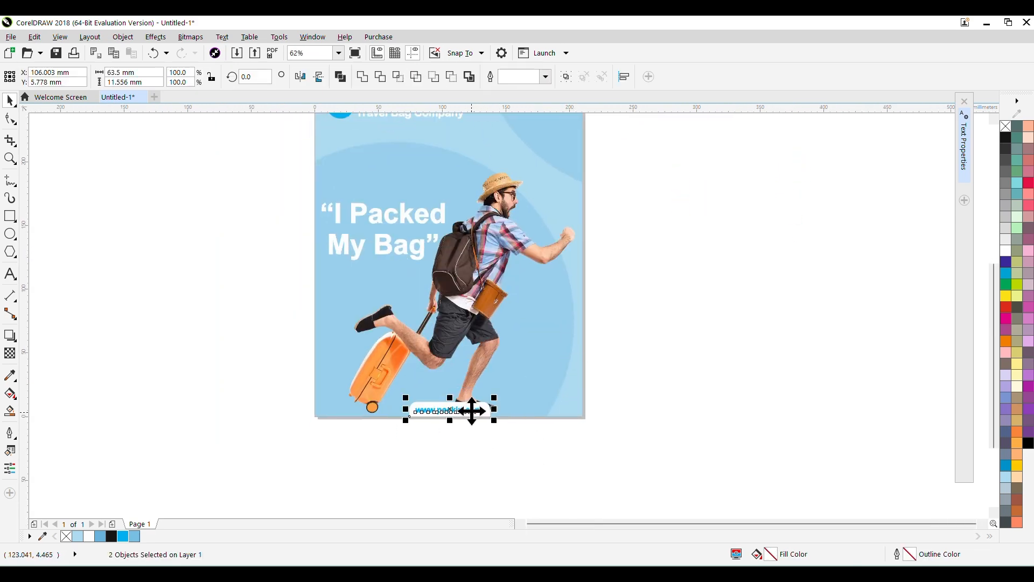
pyautogui.rightClick(471, 412)
pyautogui.click(545, 180)
# Step: Deselect everything, fit the whole poster in view and examine the finished design in full-screen preview
pyautogui.click(673, 299)
pyautogui.moveTo(673, 299); pyautogui.dragTo(696, 379)
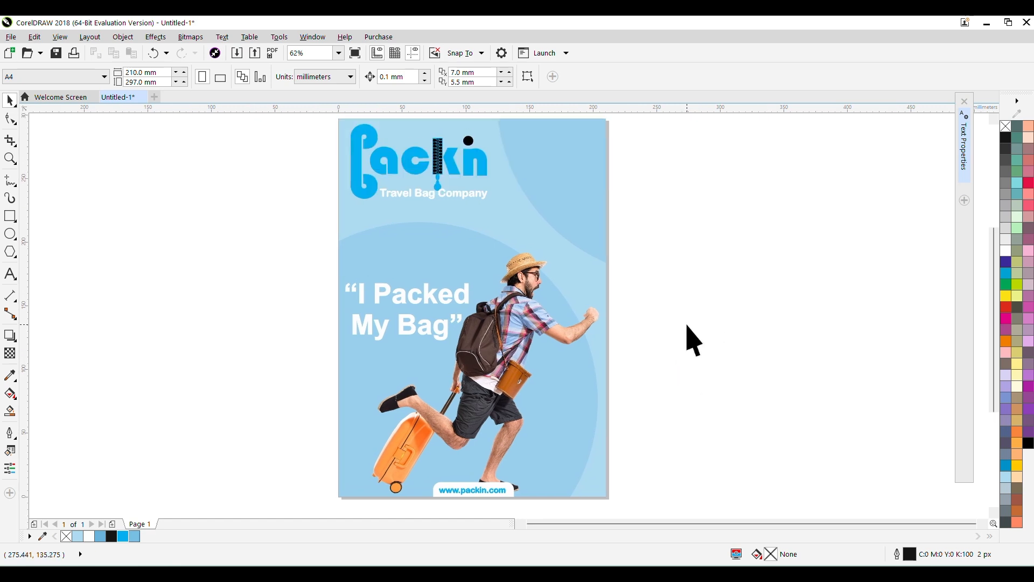
pyautogui.moveTo(668, 321); pyautogui.dragTo(677, 306)
pyautogui.press('F4')
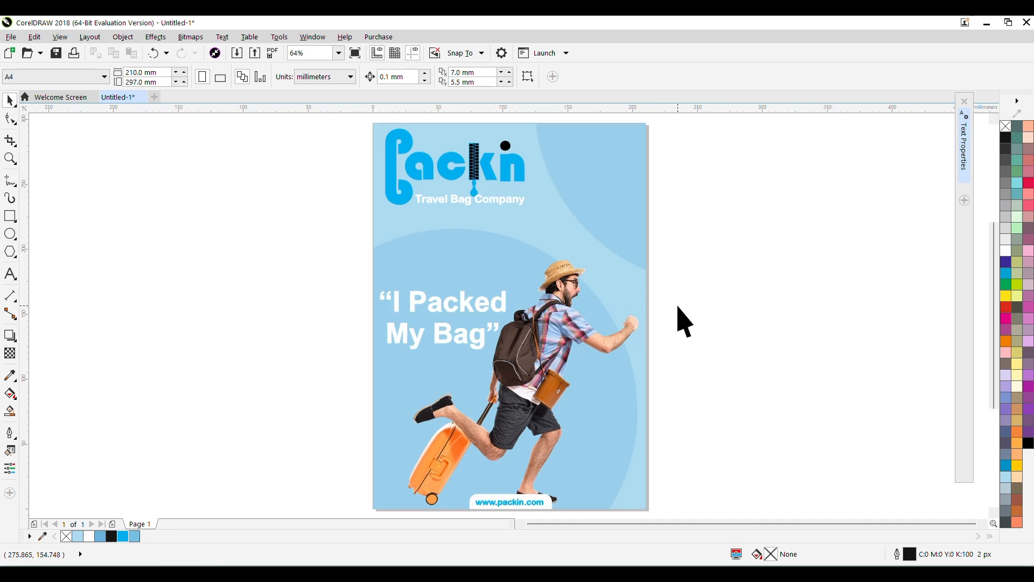
pyautogui.press('F9')
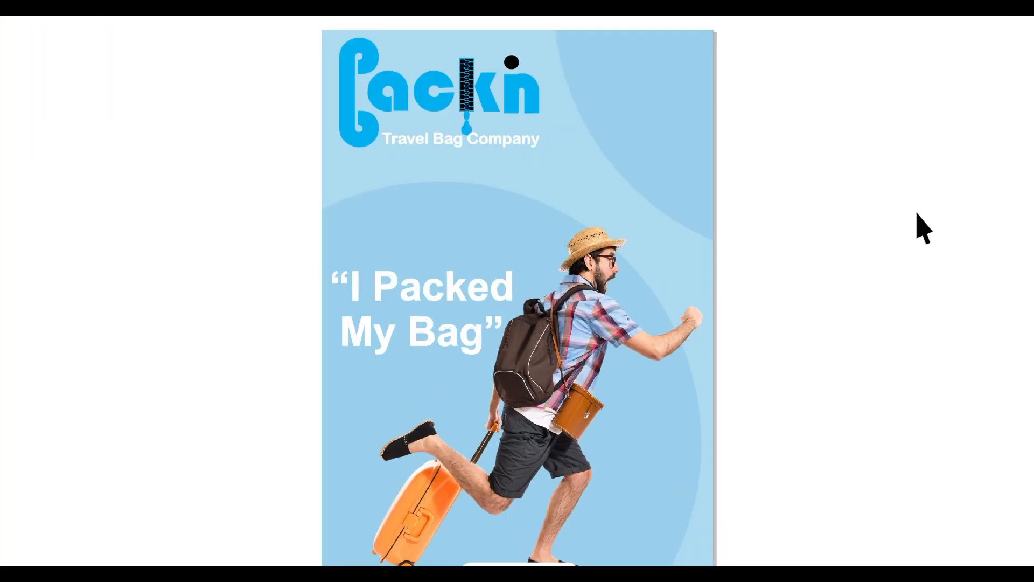